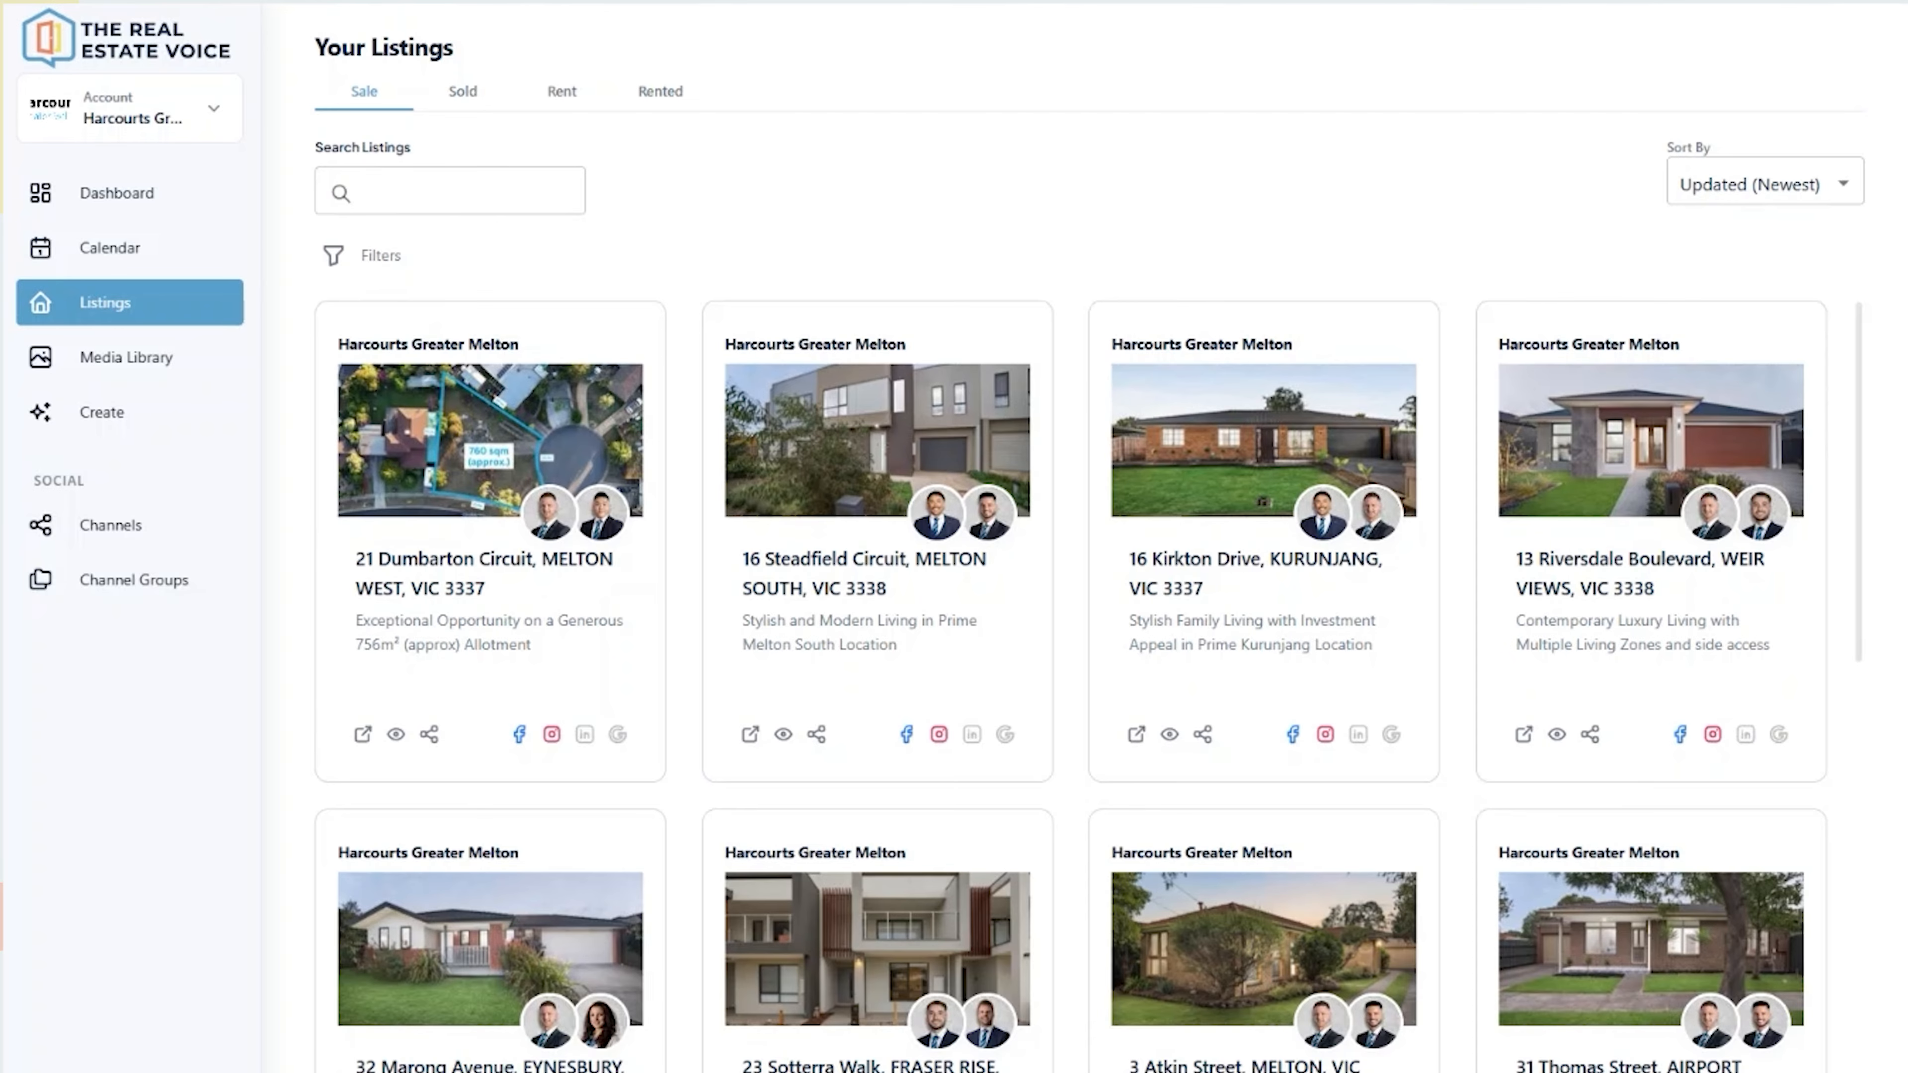
pyautogui.click(379, 259)
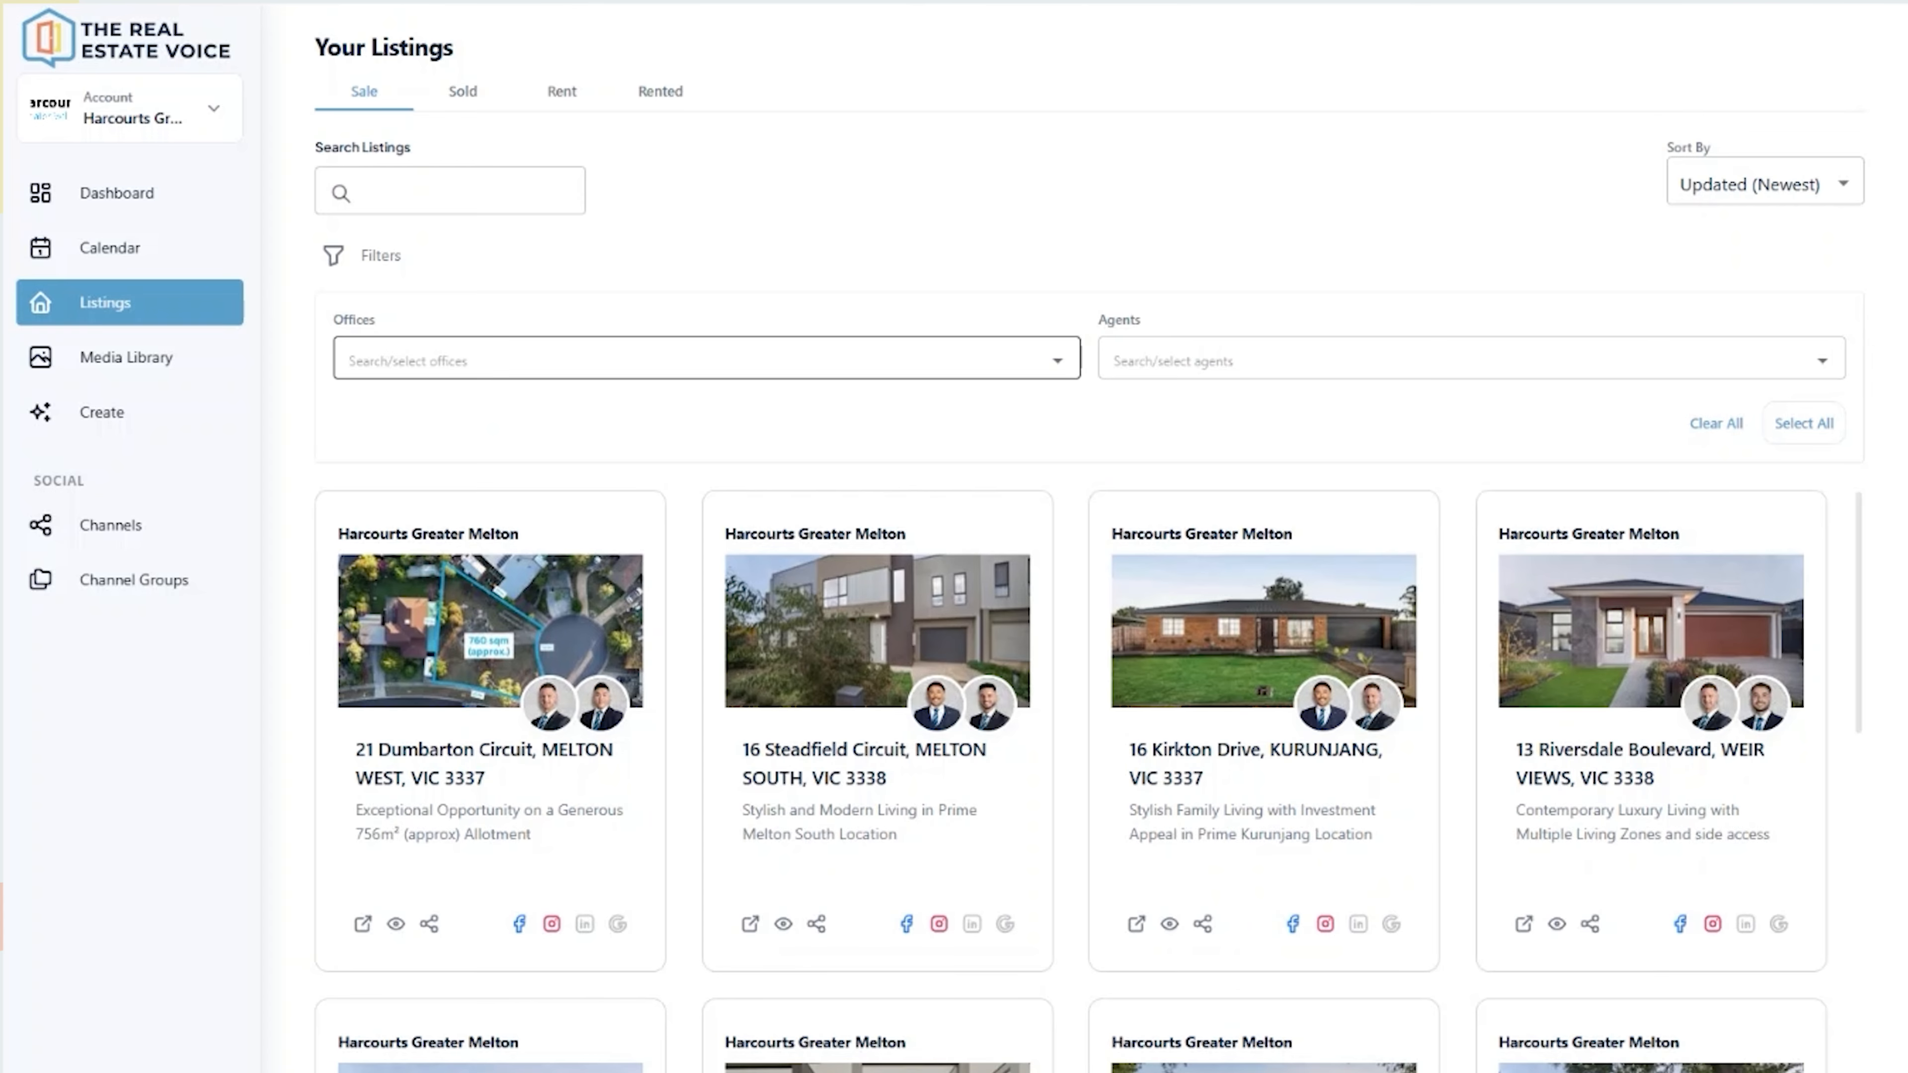
pyautogui.click(1314, 361)
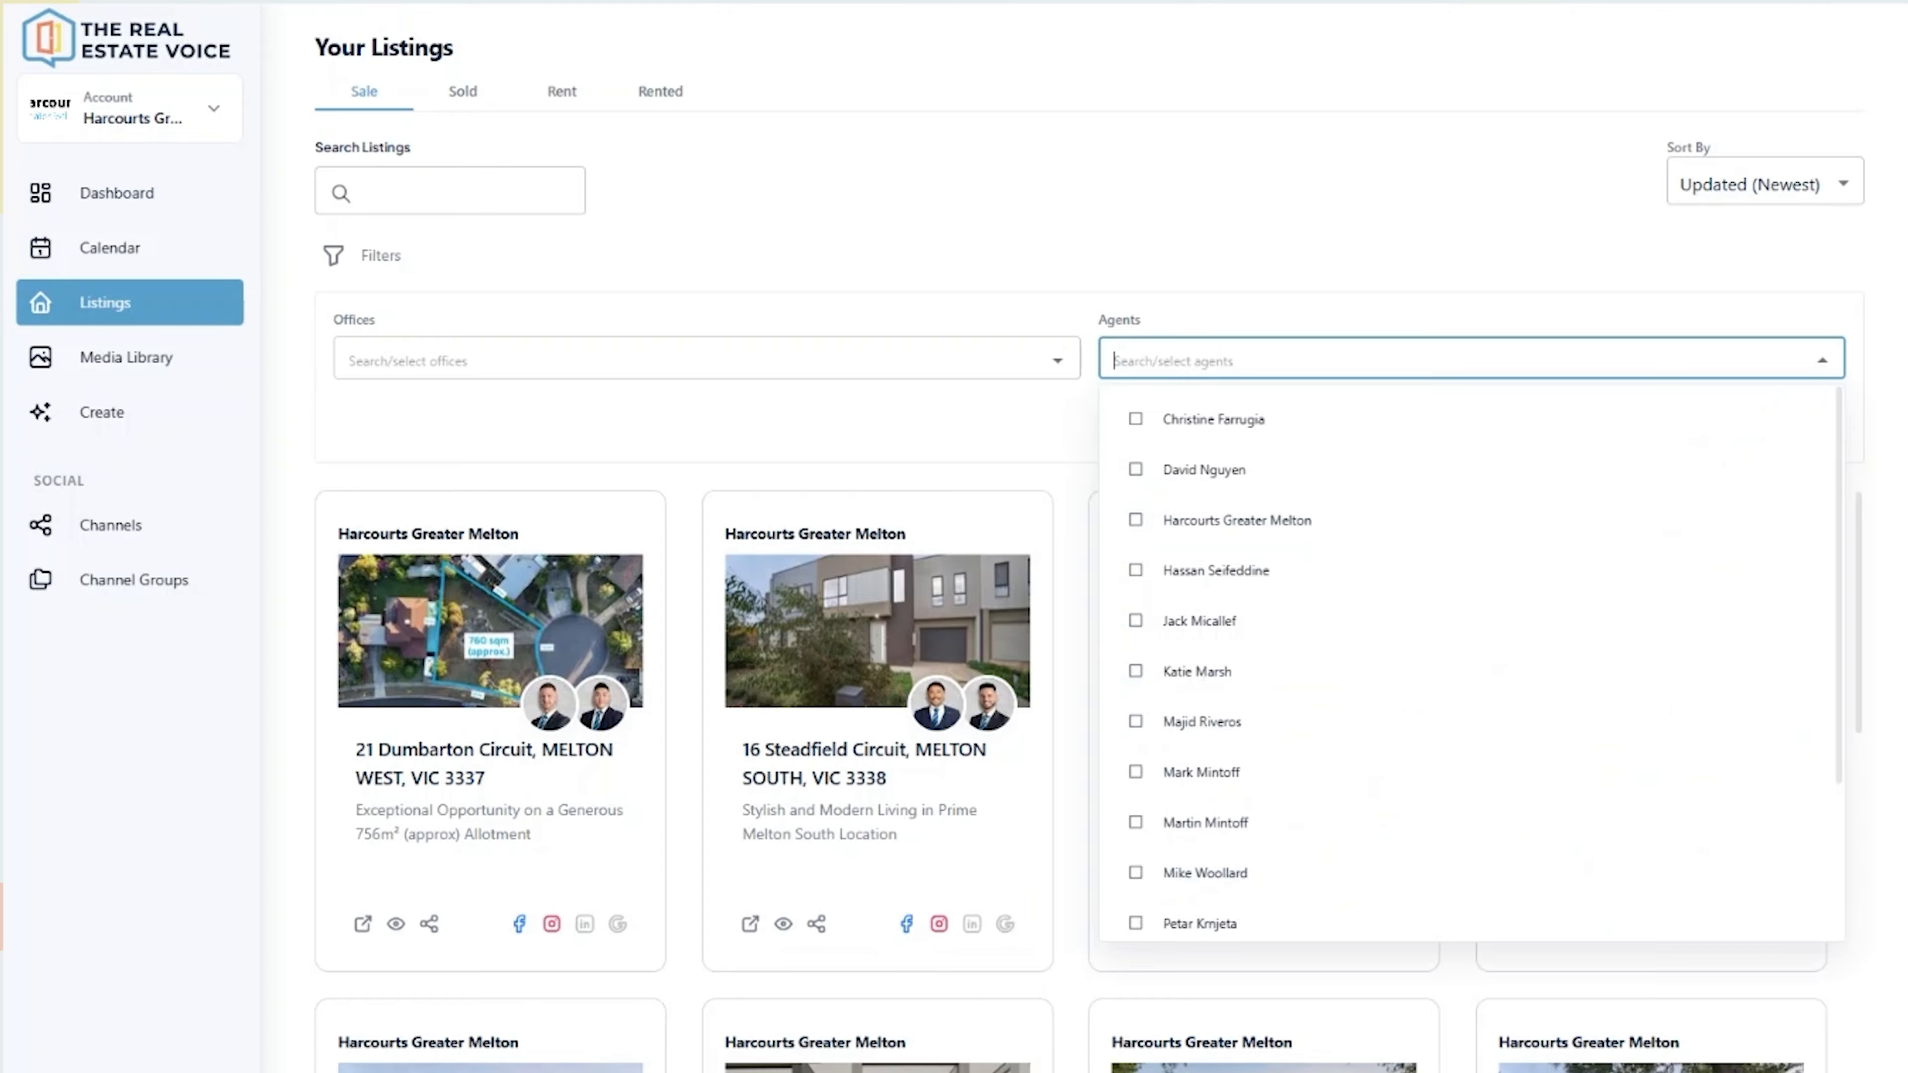
pyautogui.click(1135, 419)
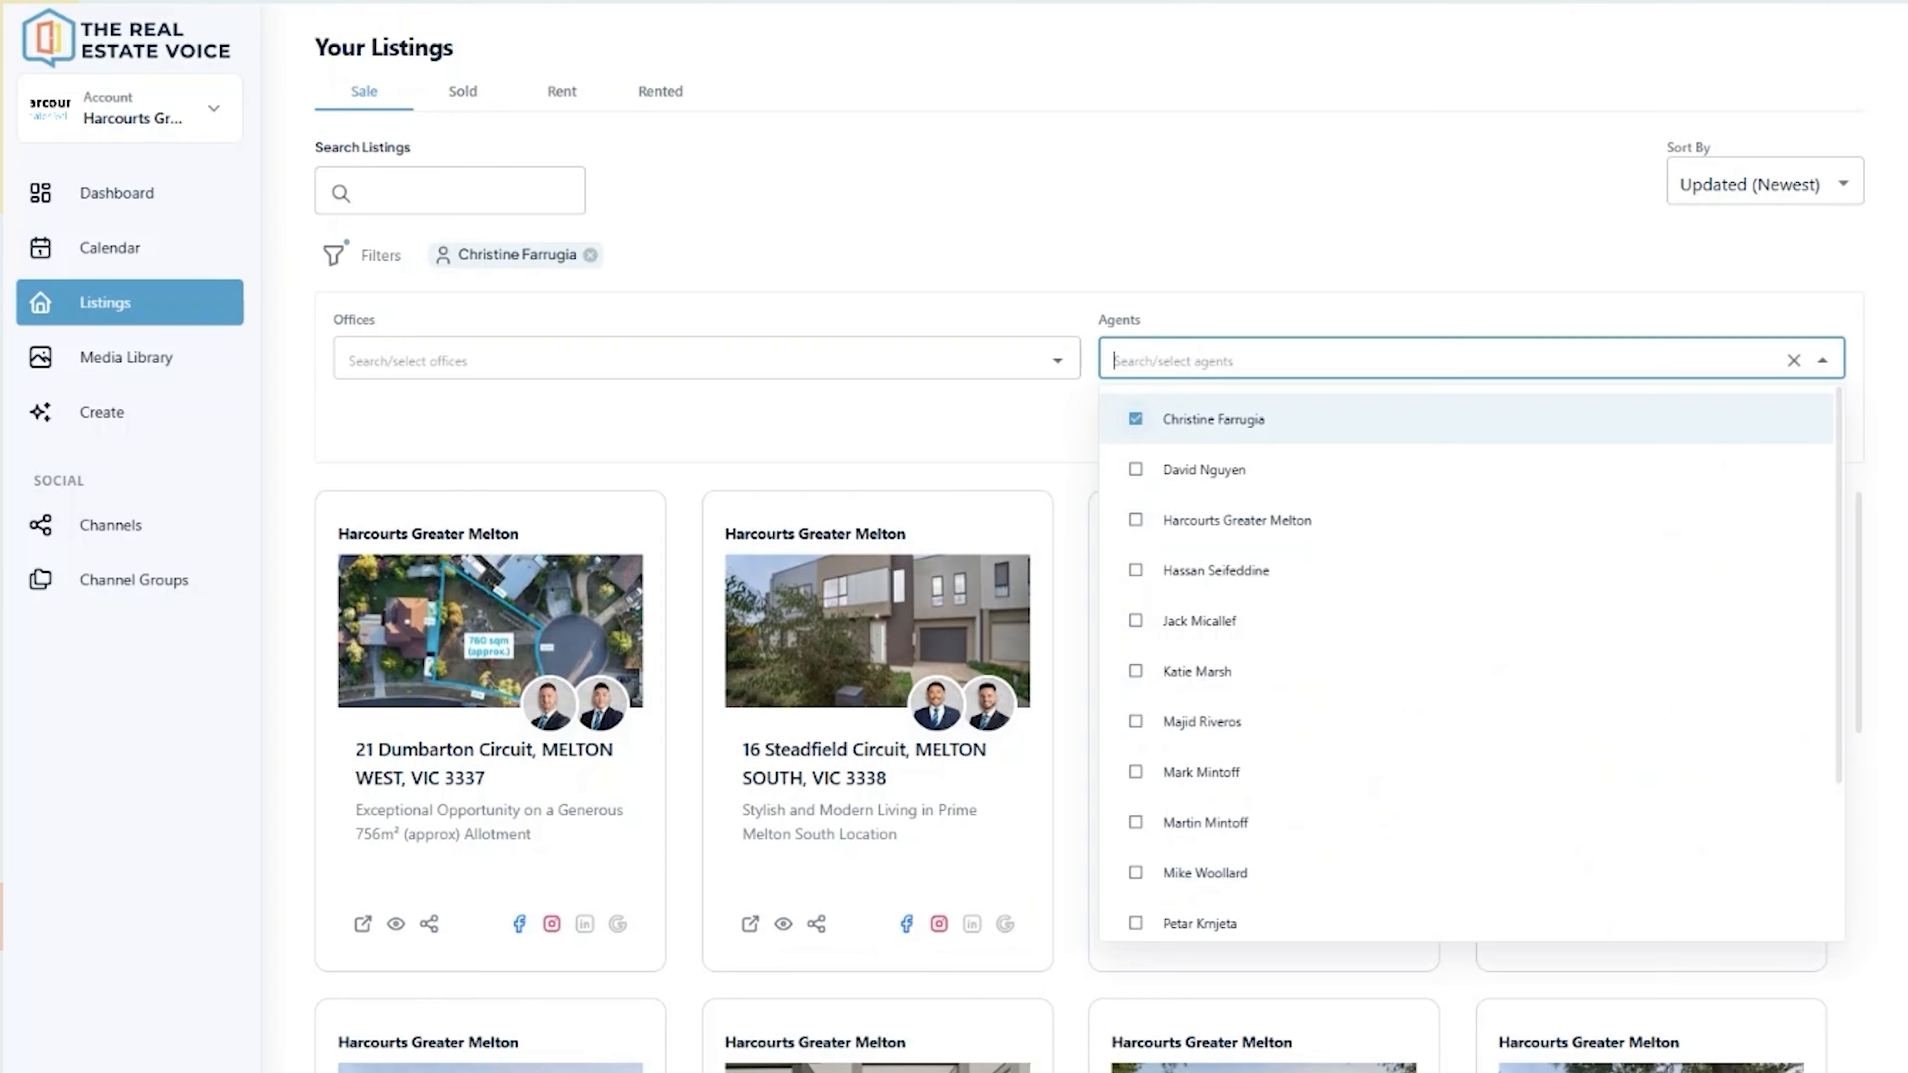
pyautogui.click(1204, 257)
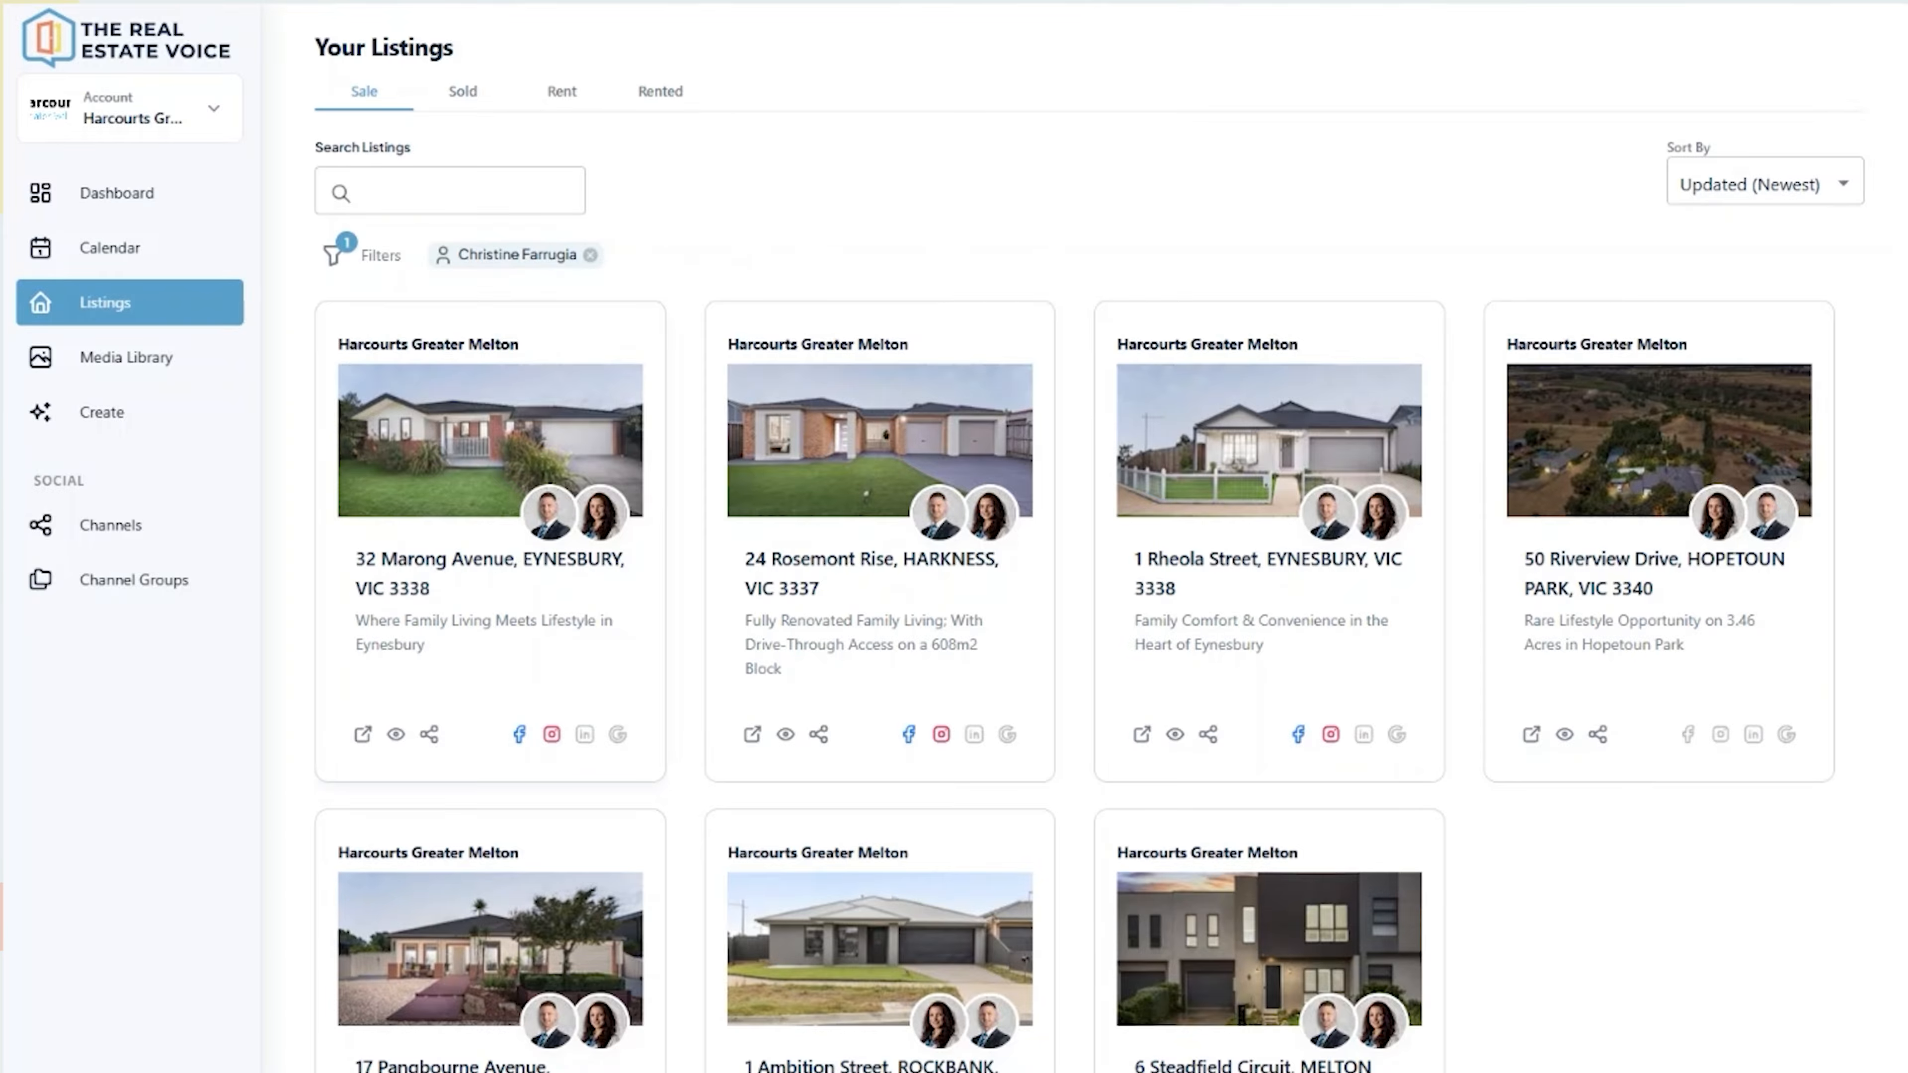
pyautogui.click(592, 255)
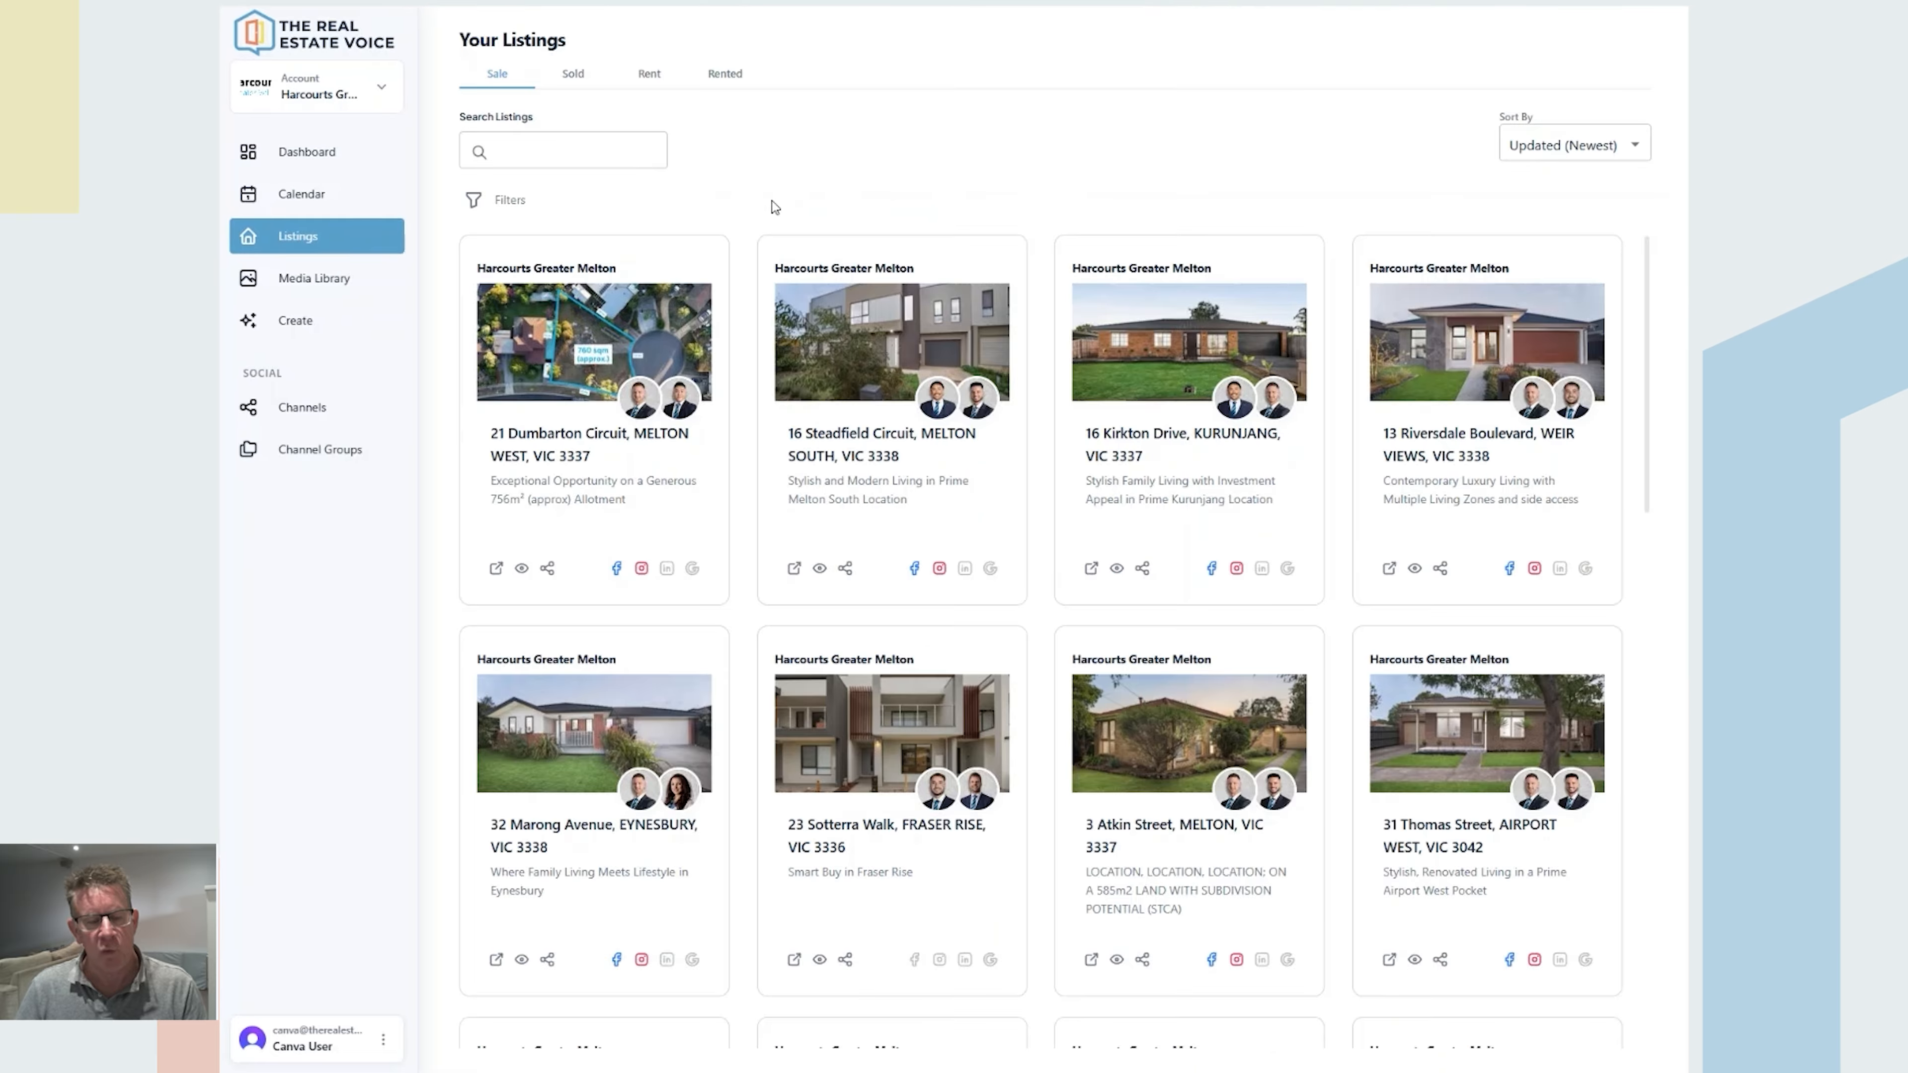
pyautogui.scroll(-2, 740, 355)
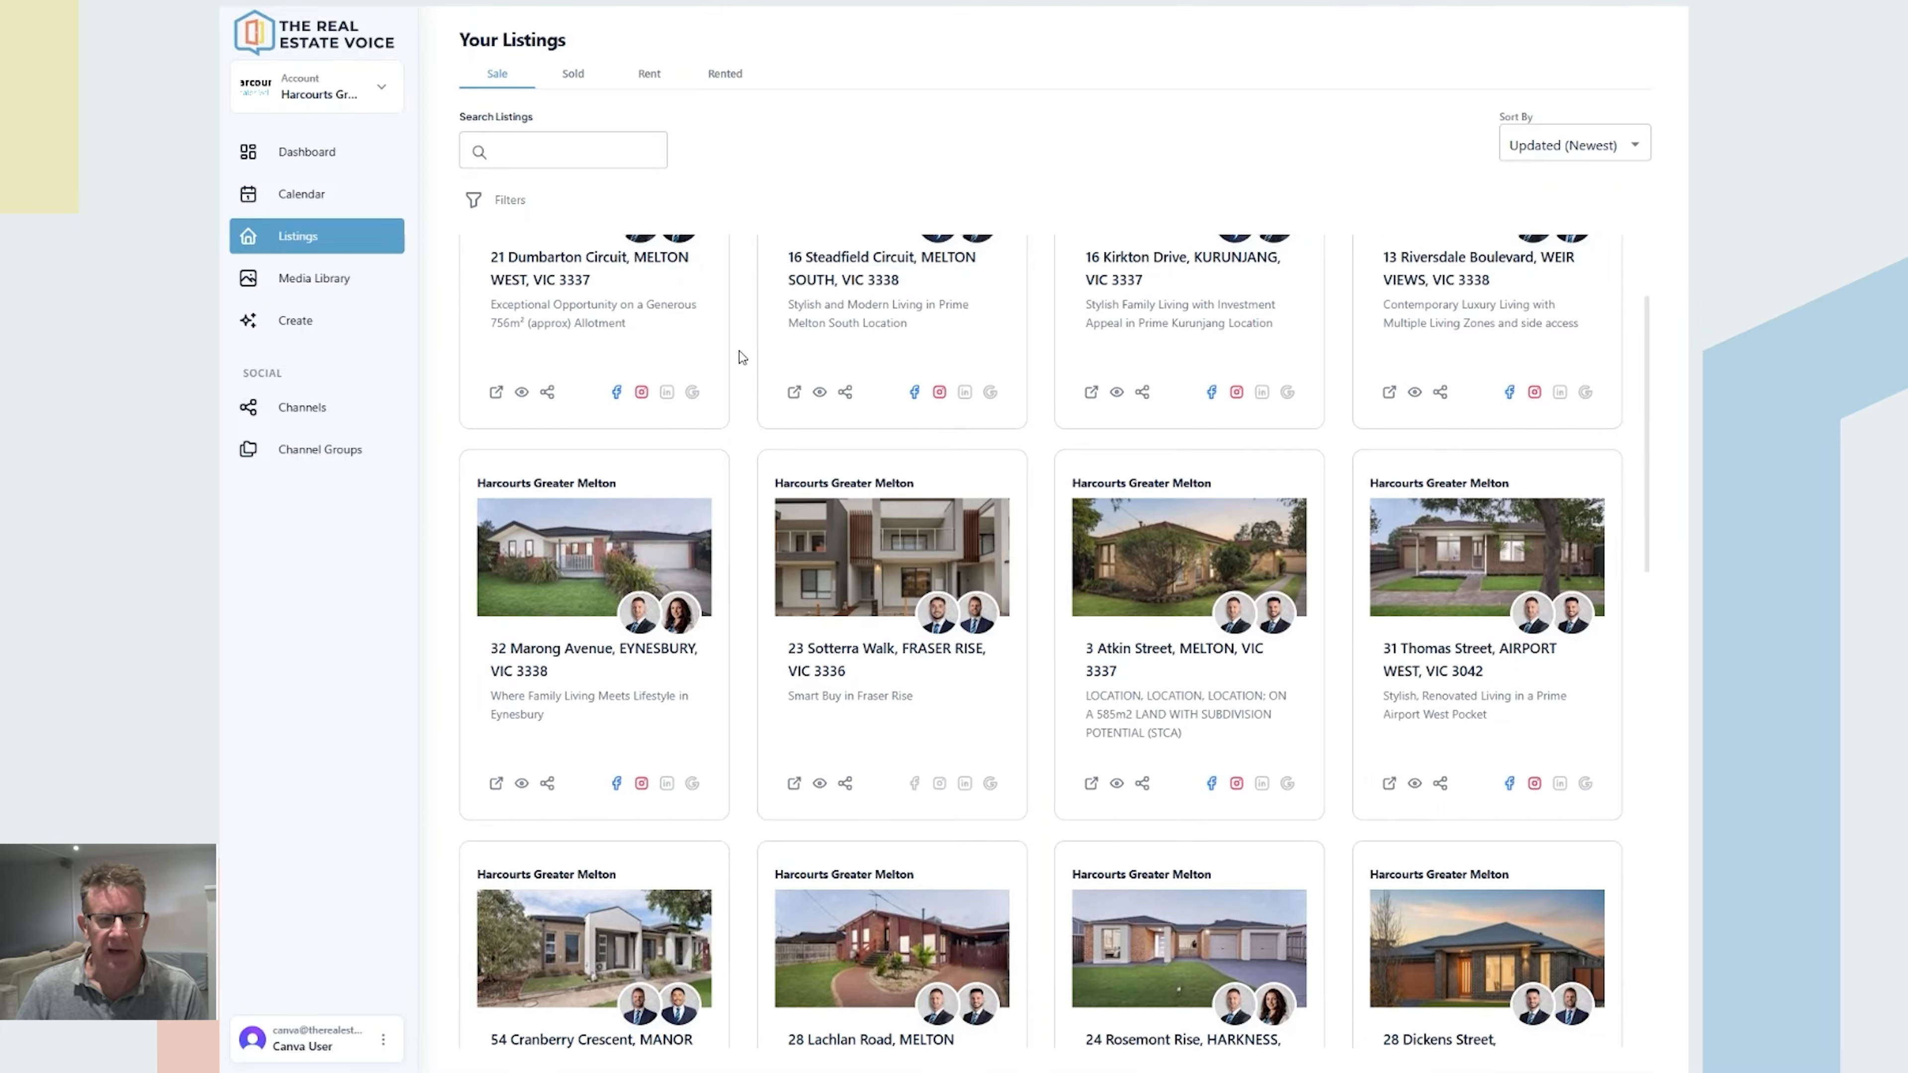
pyautogui.scroll(-1, 740, 357)
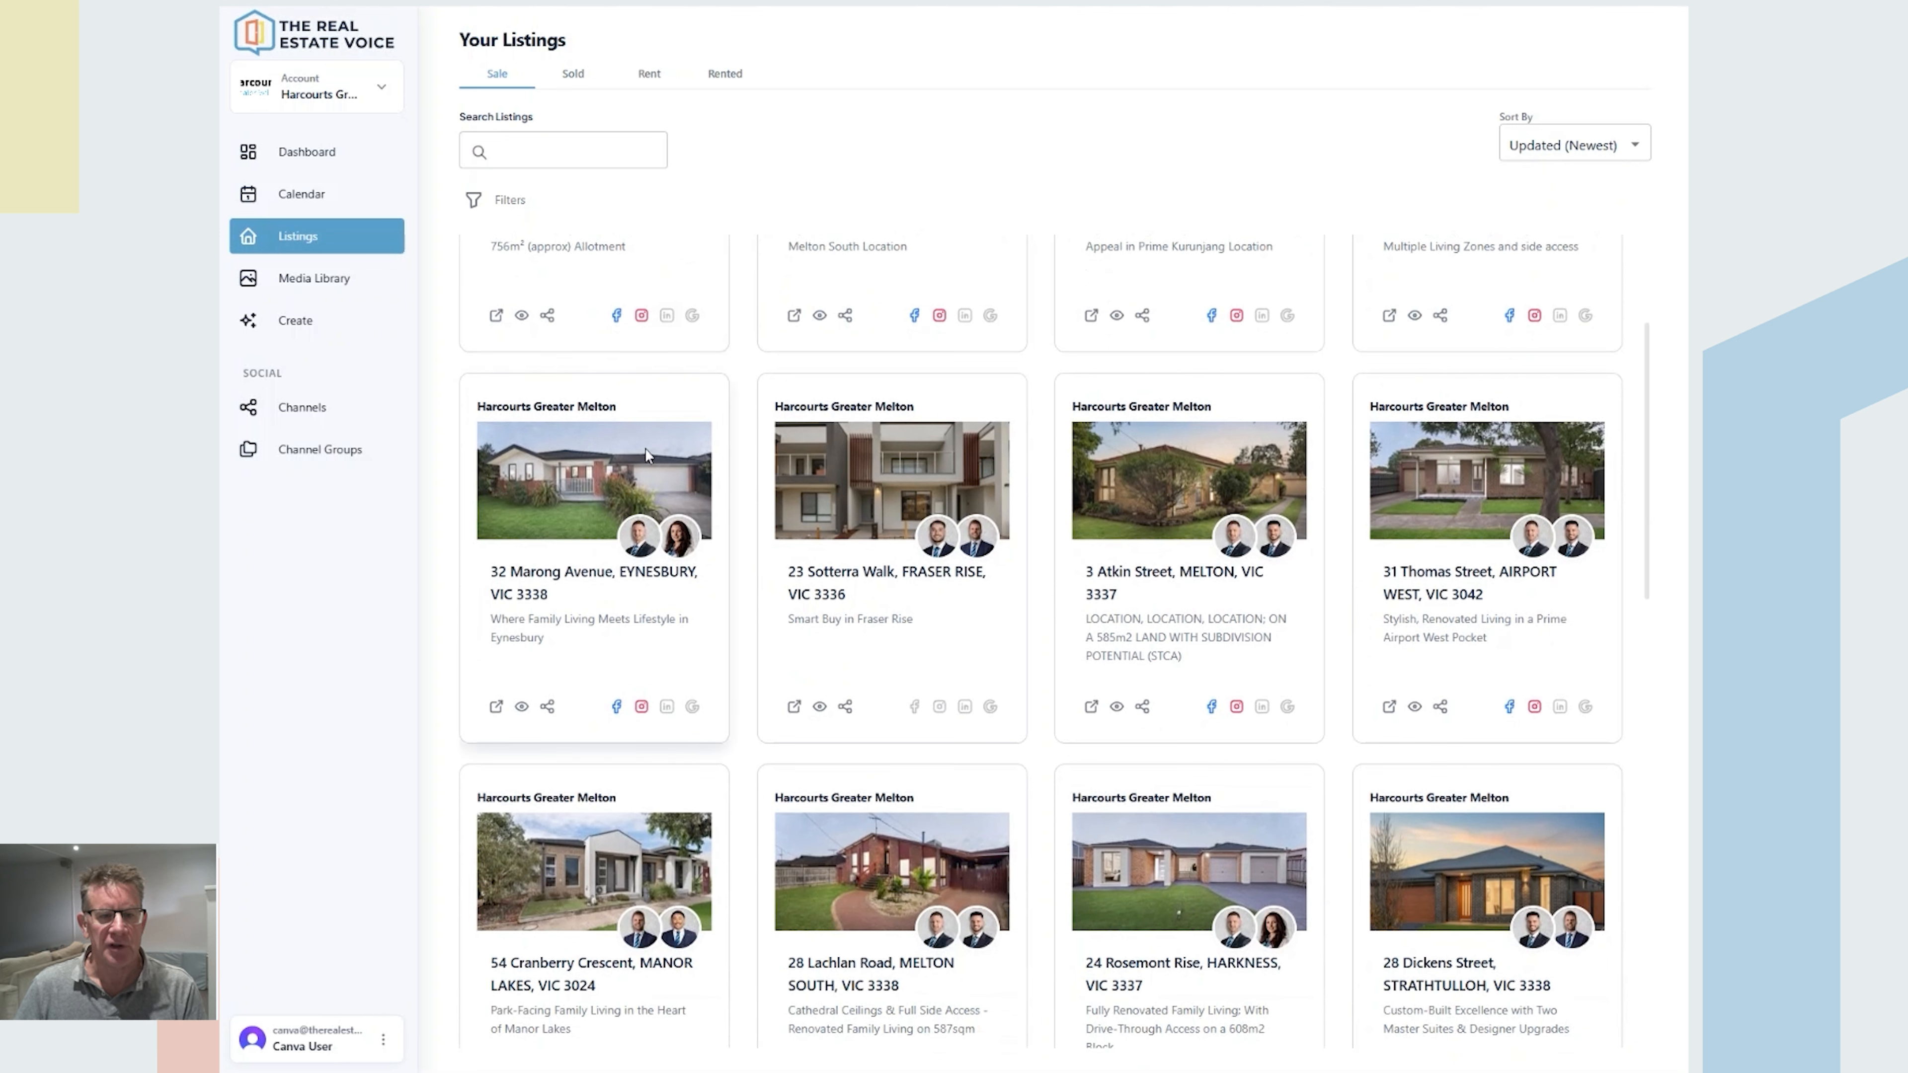
pyautogui.click(547, 707)
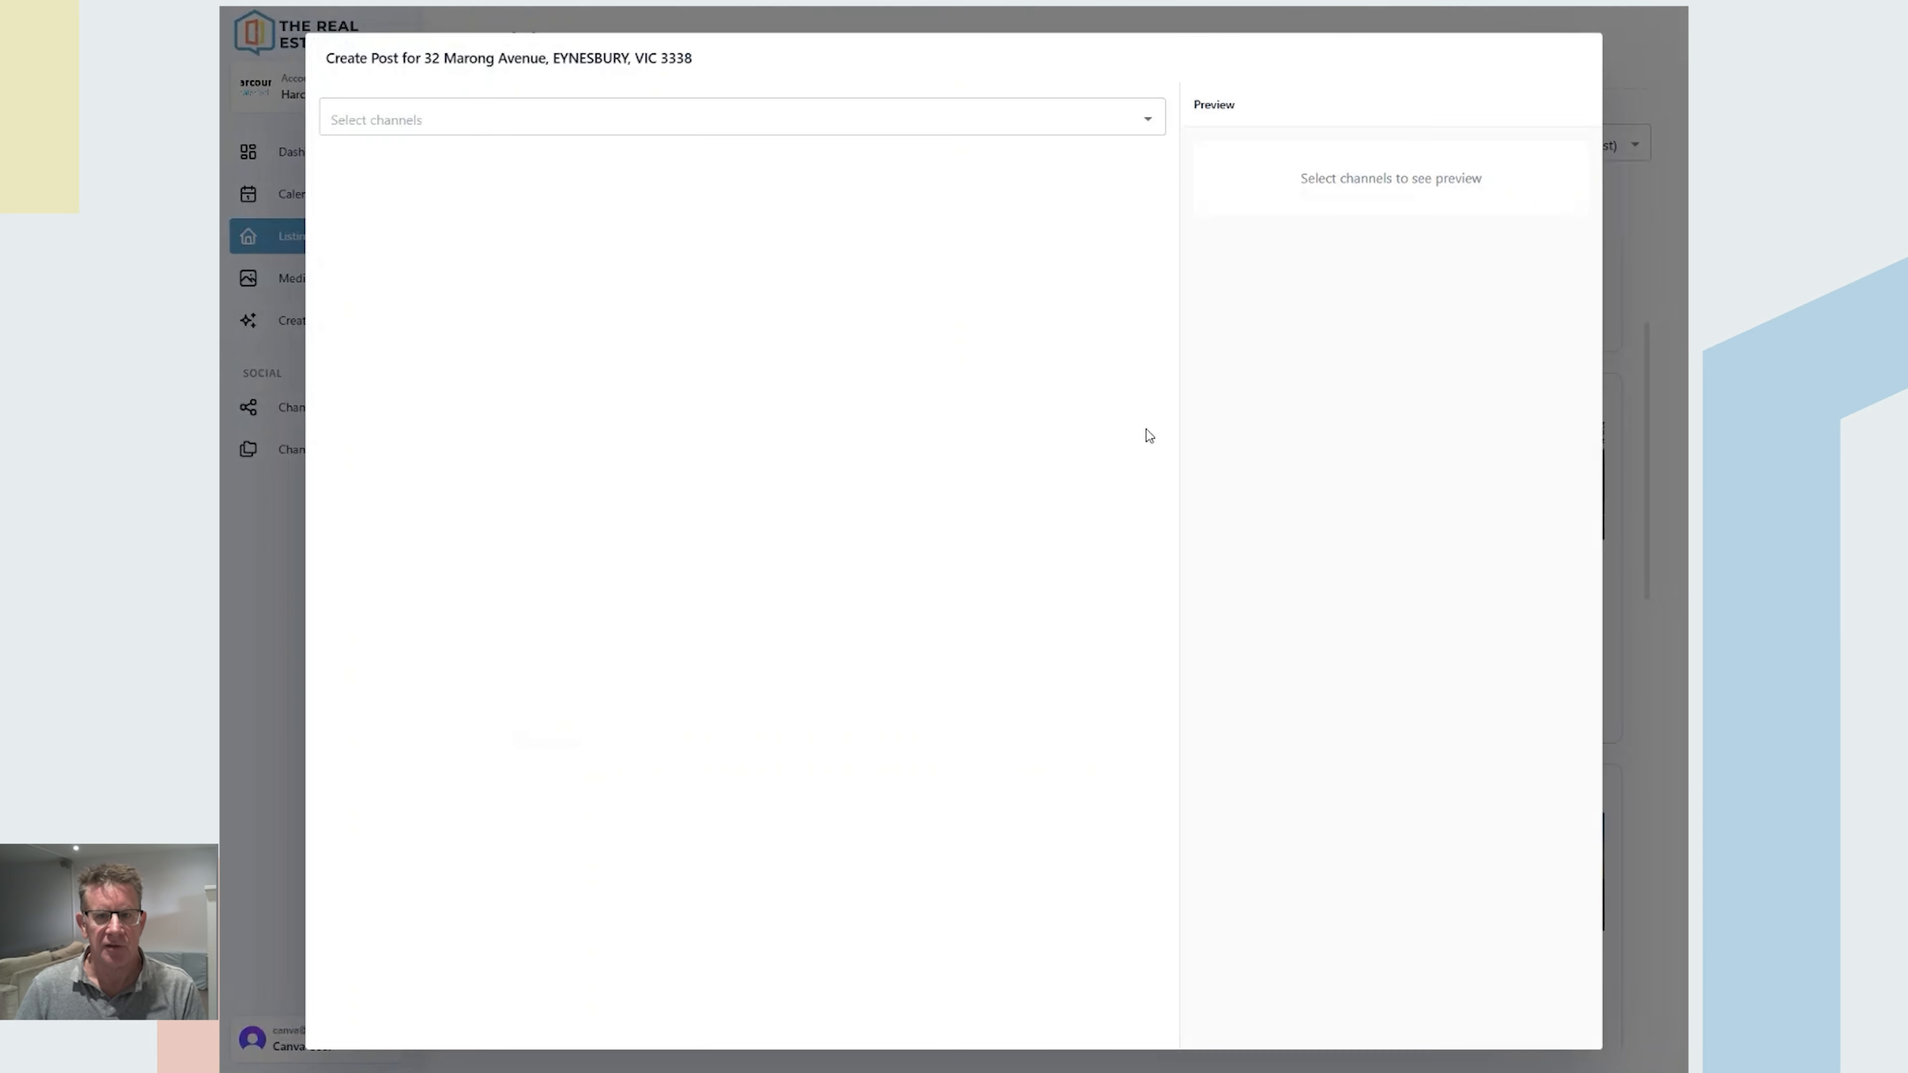
pyautogui.click(1089, 119)
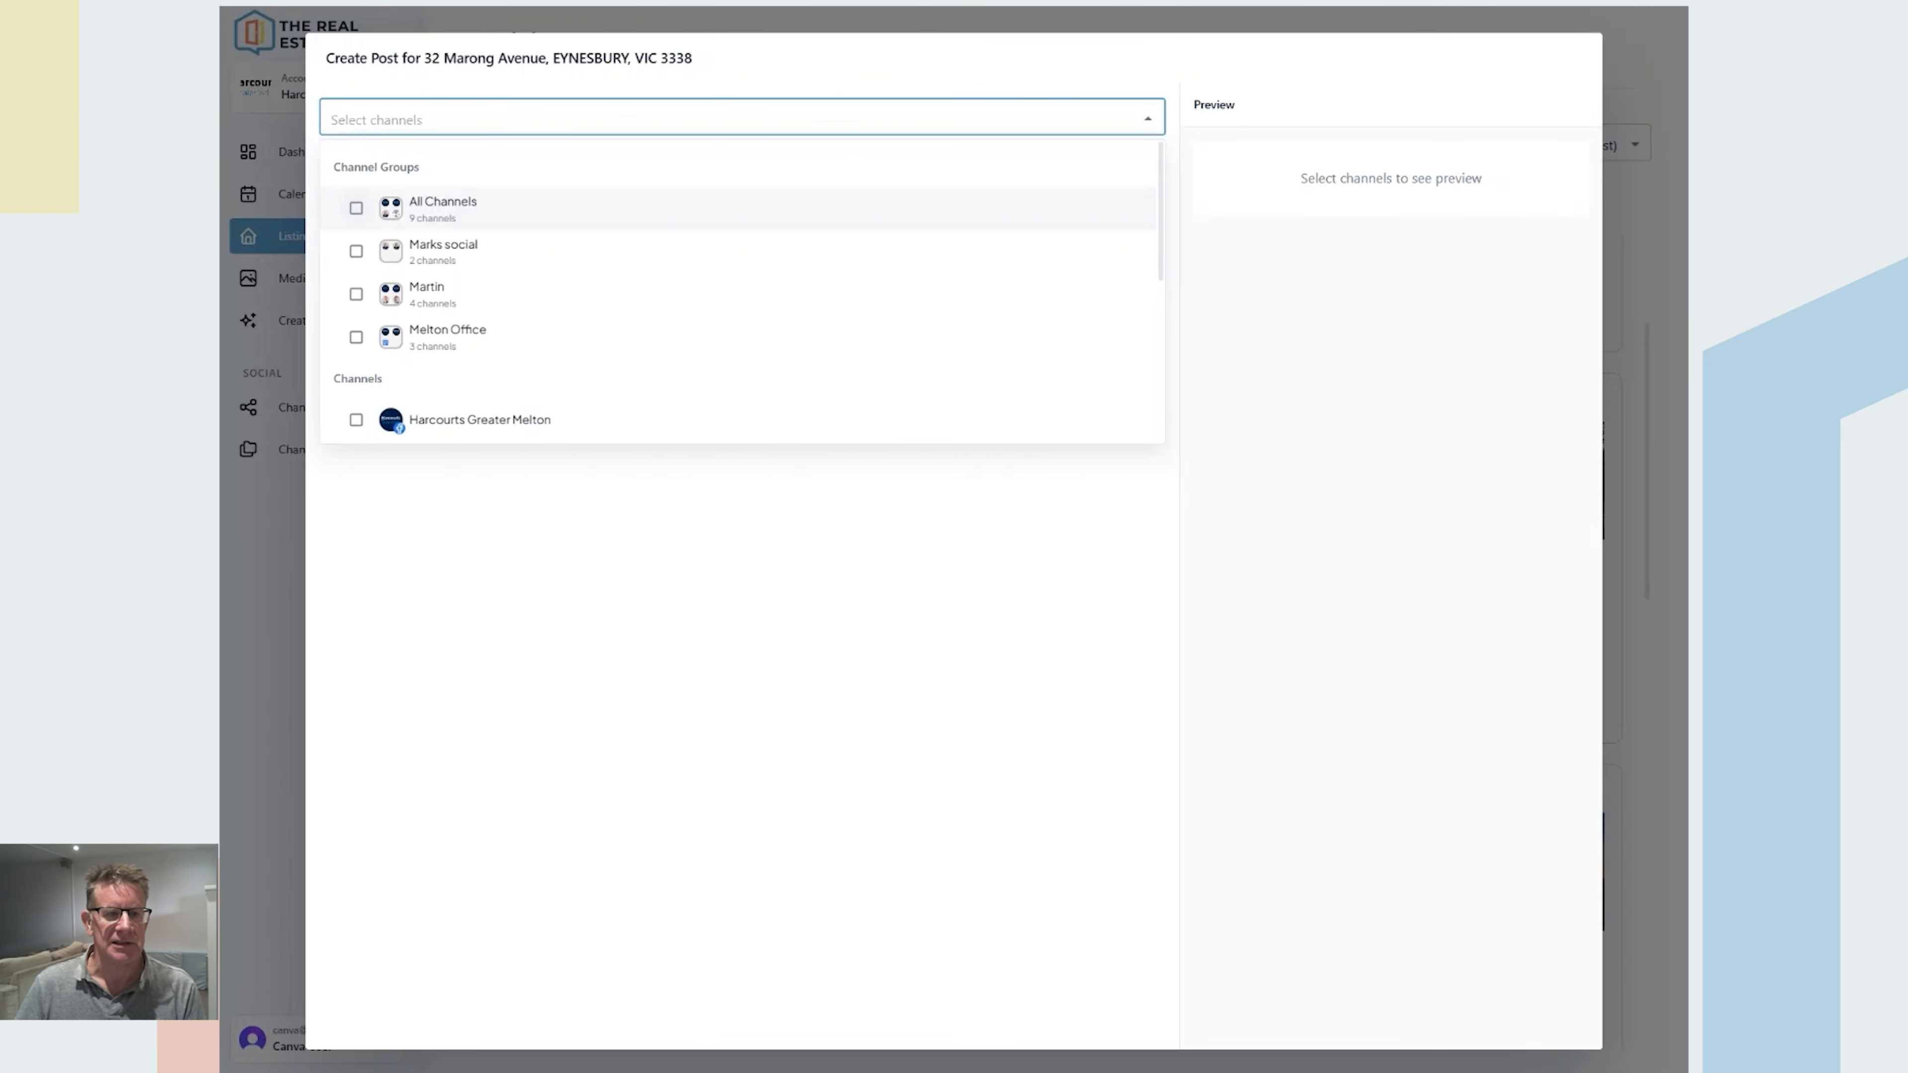
pyautogui.click(357, 208)
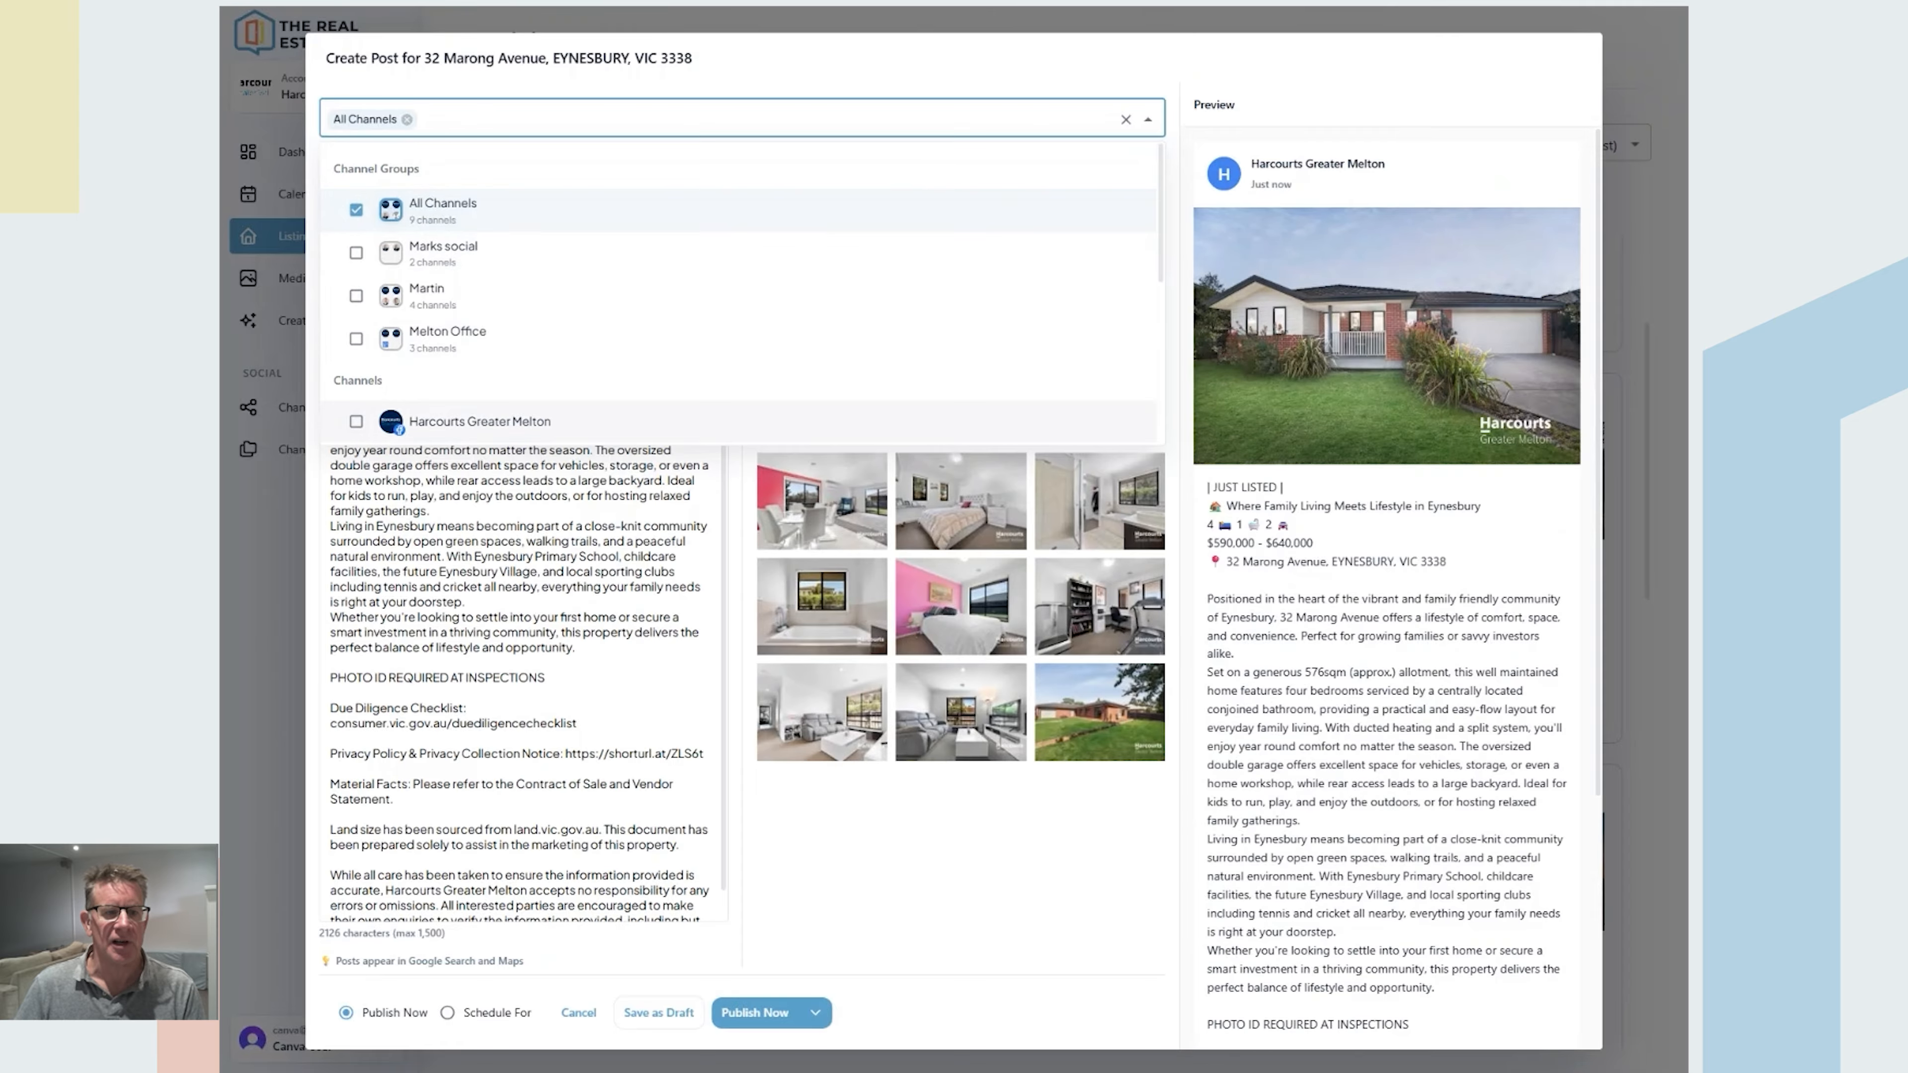
pyautogui.click(479, 541)
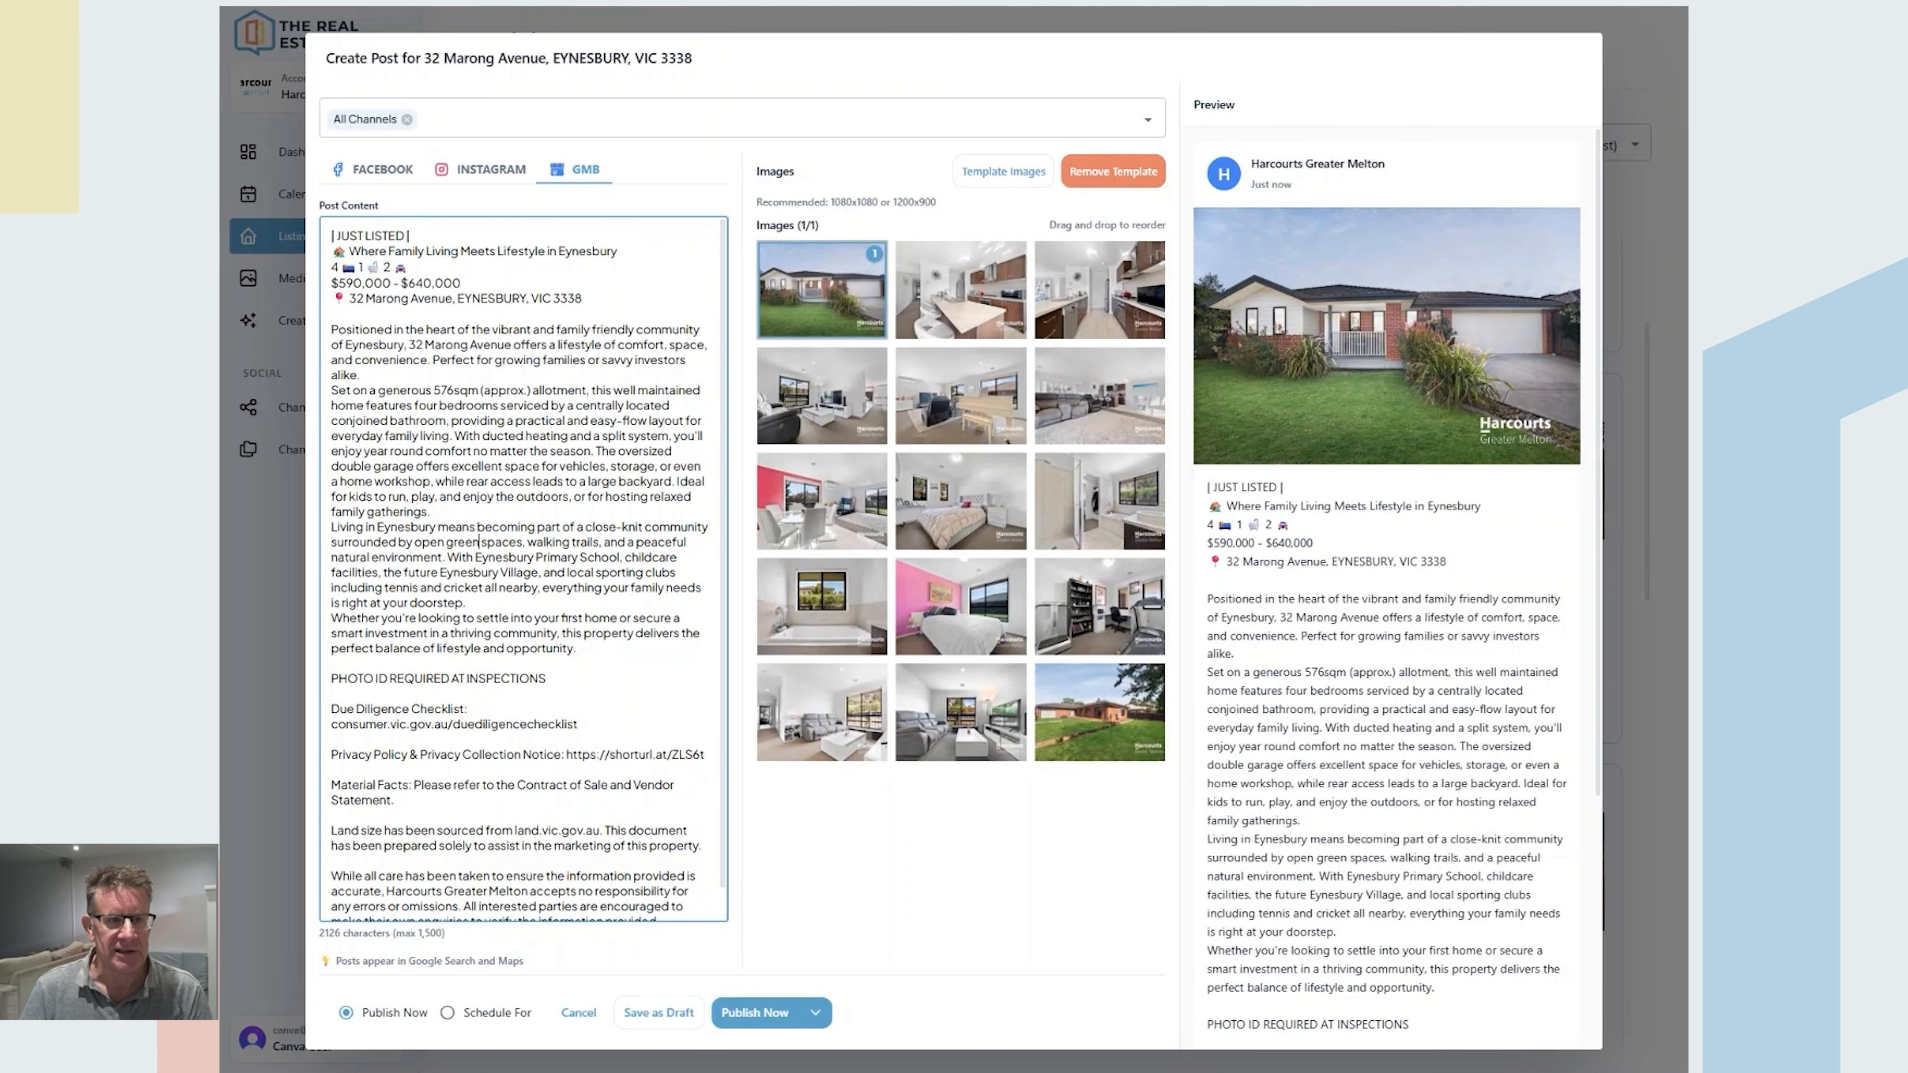
# Step: Compare the Facebook, Instagram and GMB versions of the post, finishing on Facebook
pyautogui.click(364, 168)
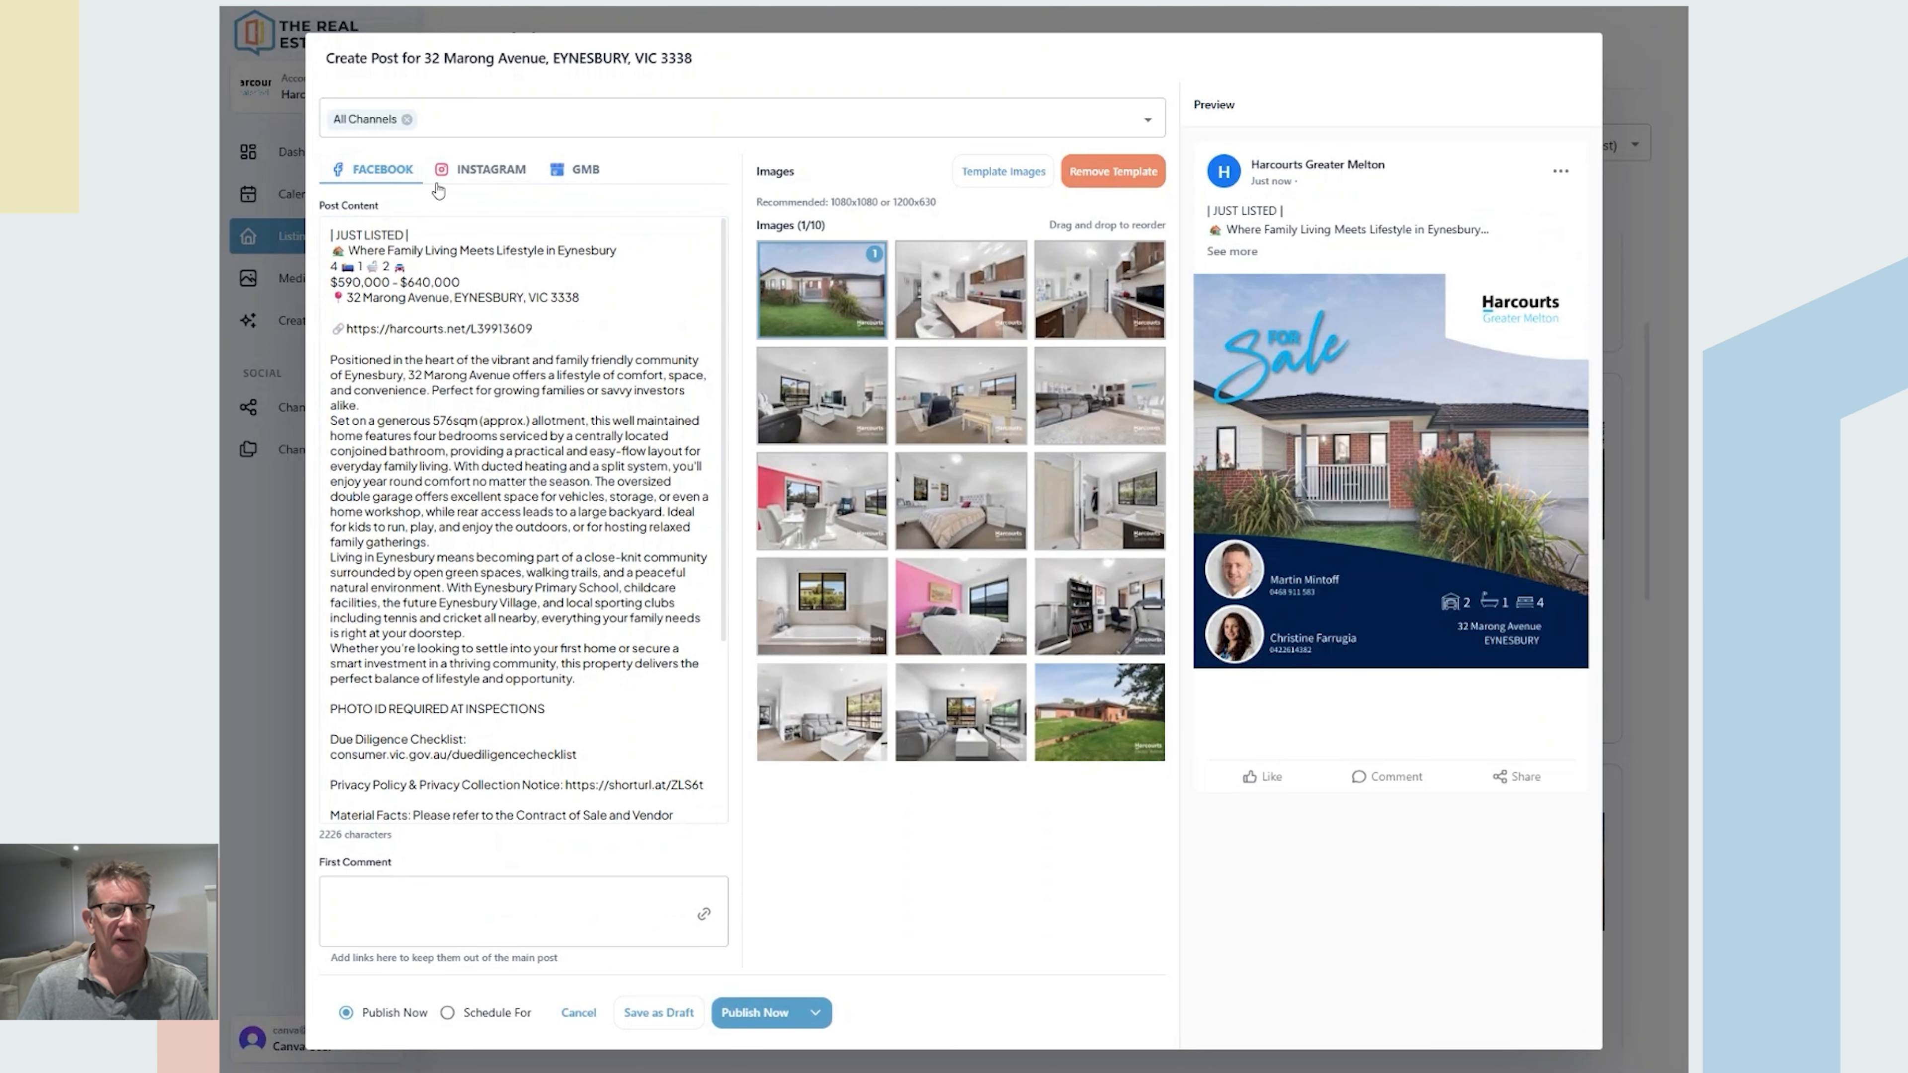
pyautogui.click(487, 170)
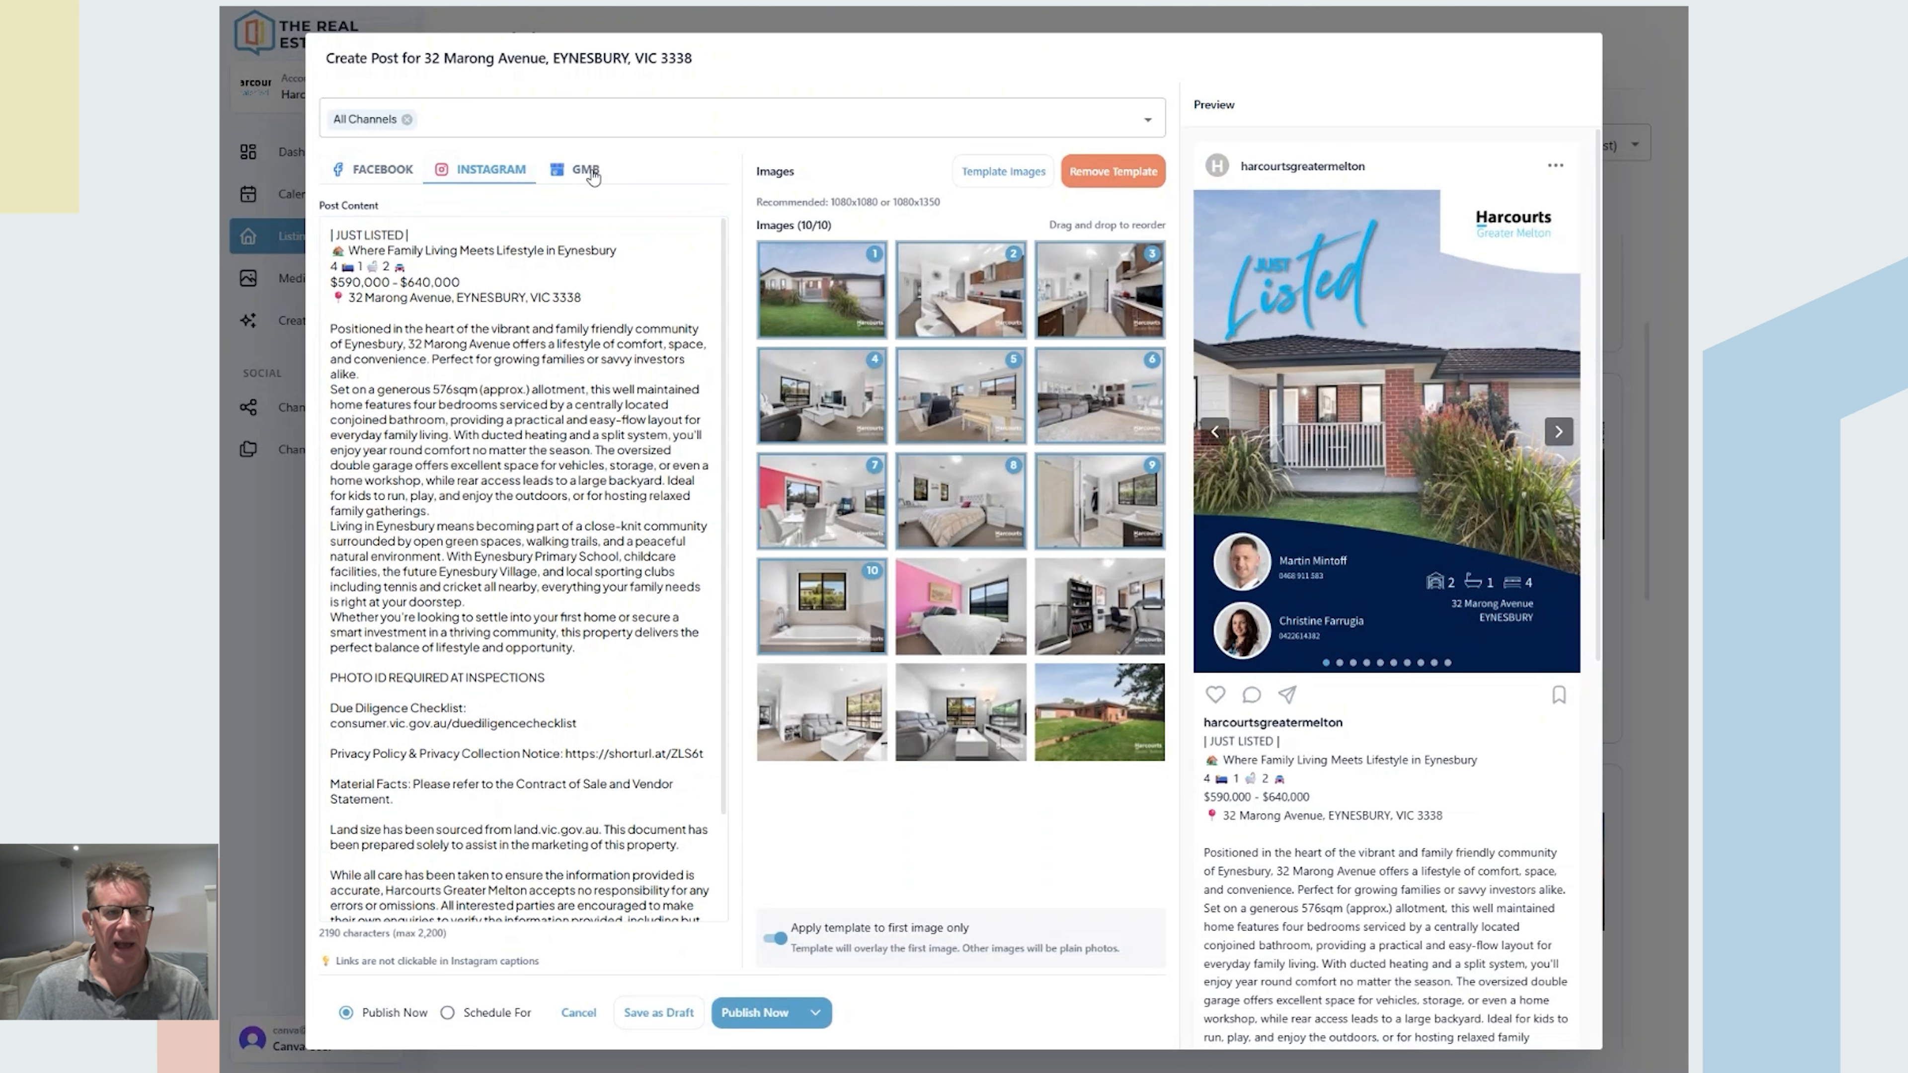
pyautogui.click(590, 171)
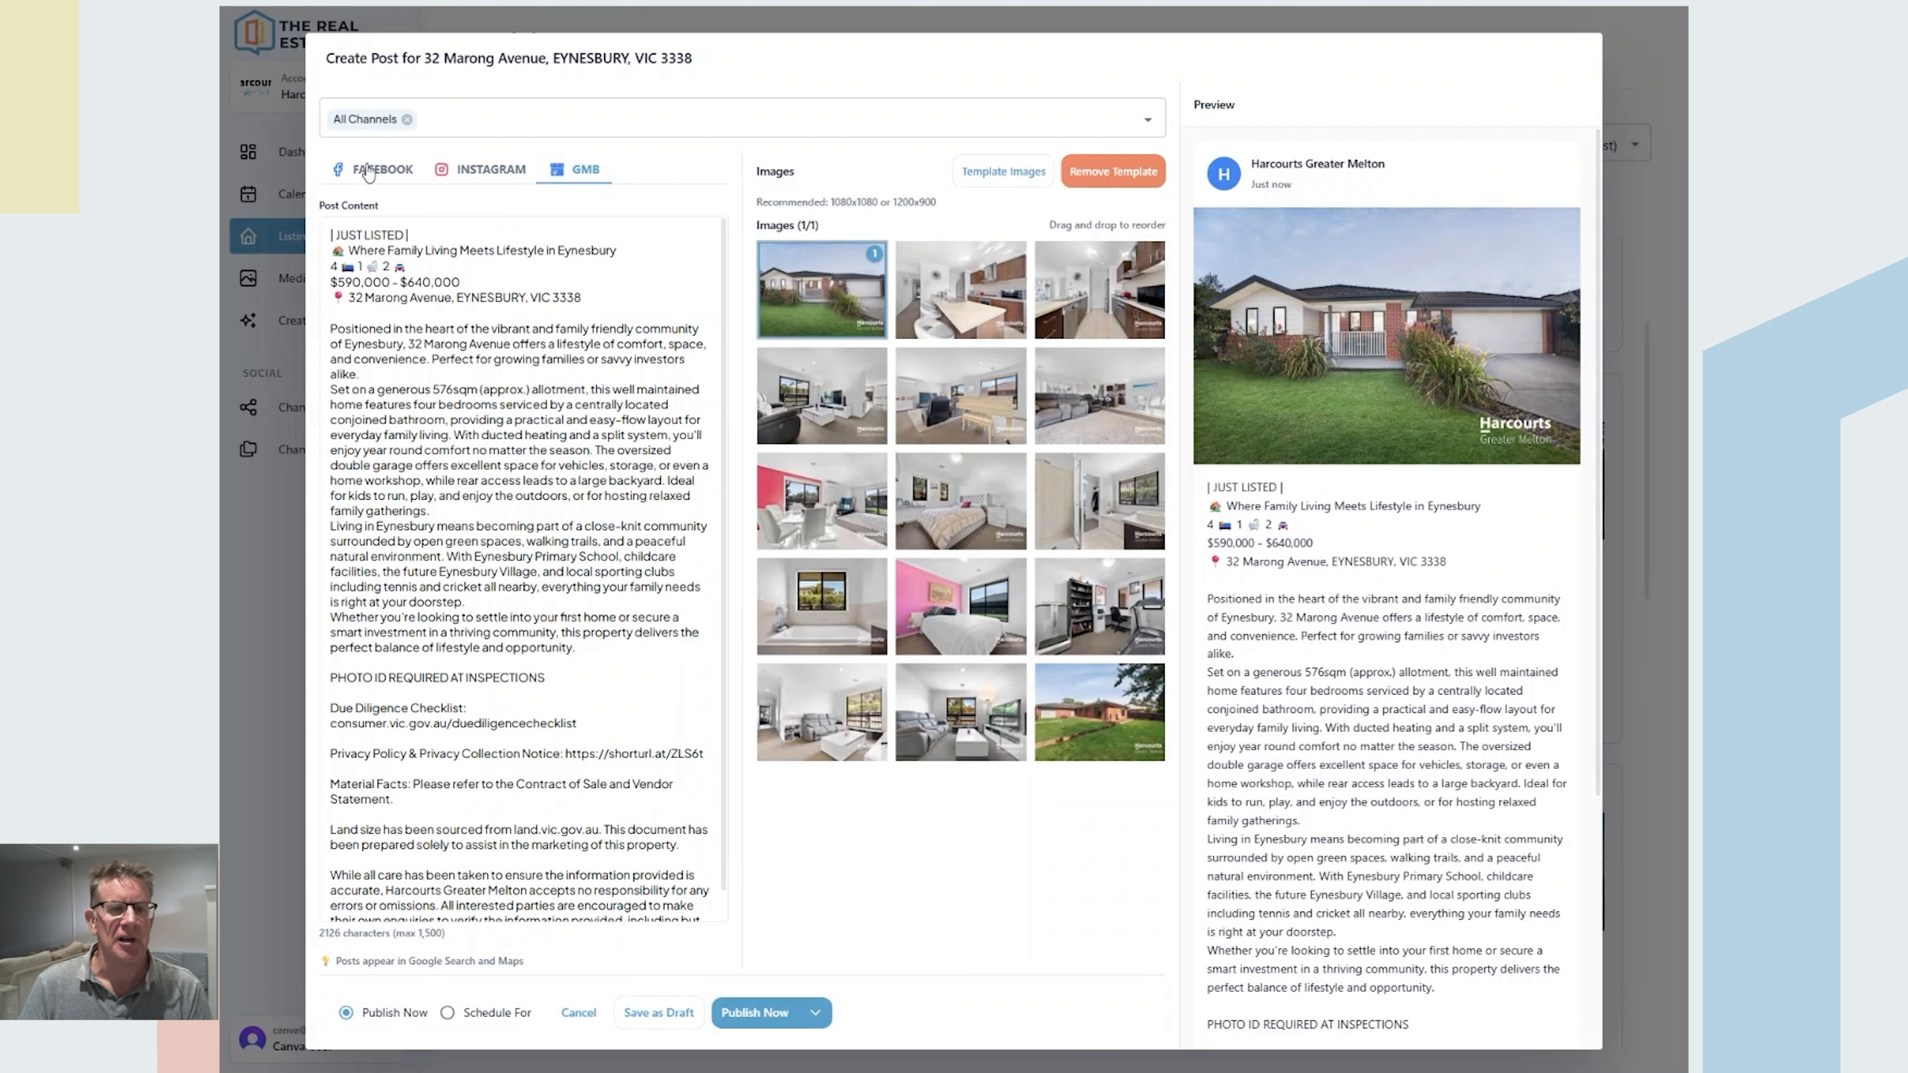
pyautogui.click(369, 172)
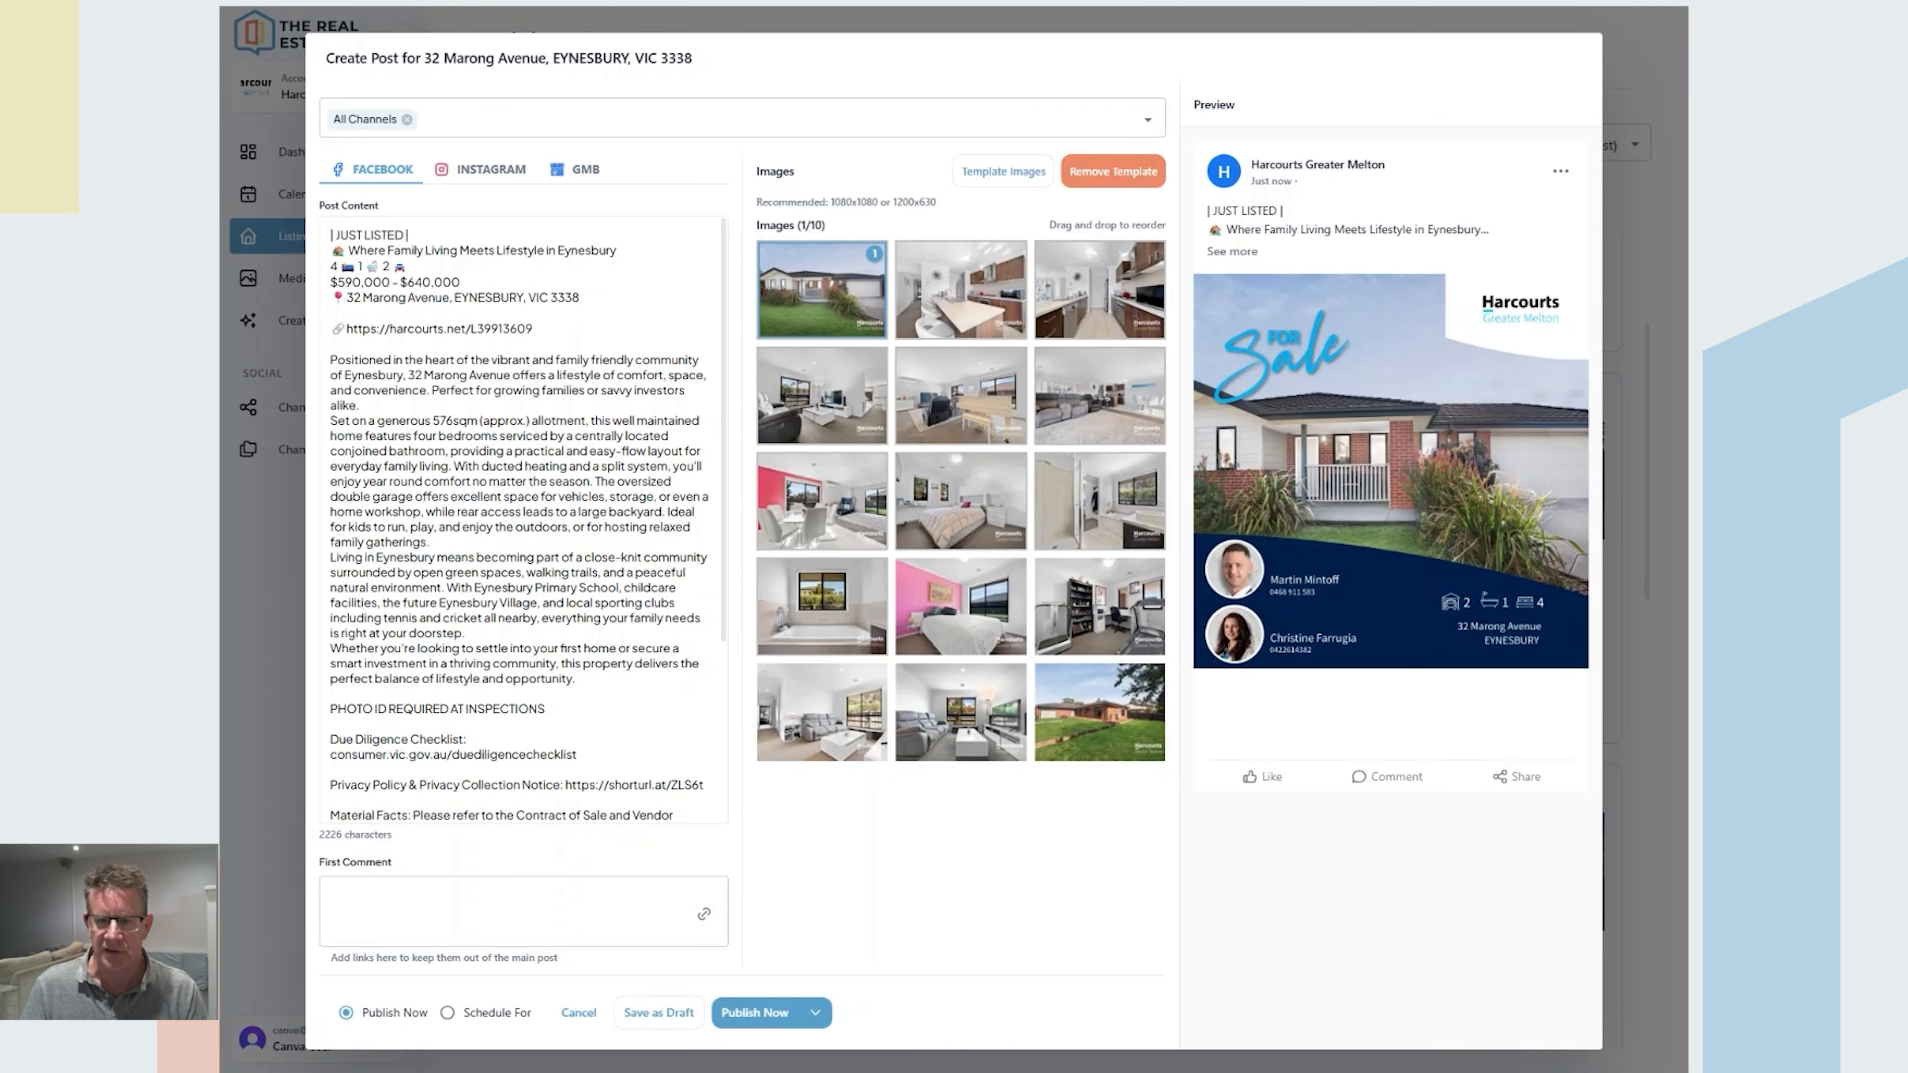
# Step: Show the Instagram version and cycle its carousel photos back to the Just Listed cover
pyautogui.click(467, 169)
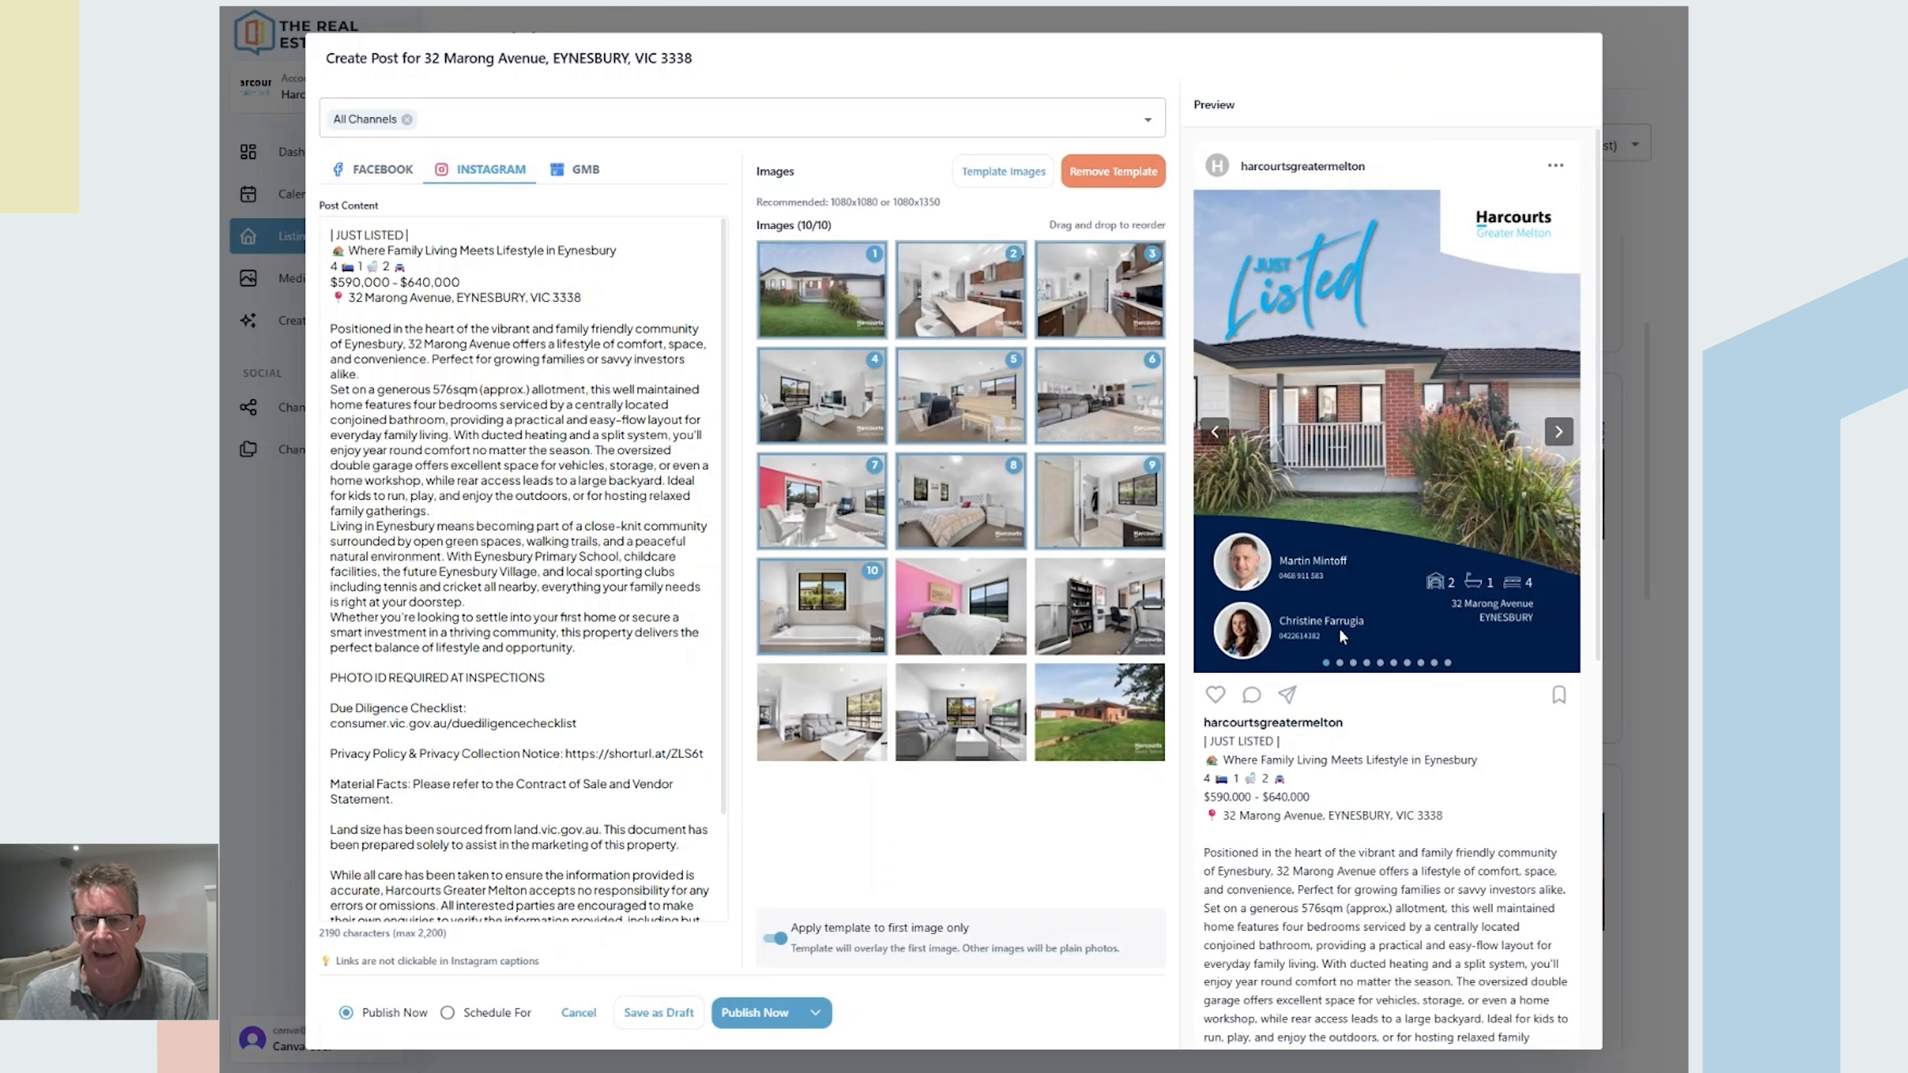
pyautogui.click(1557, 432)
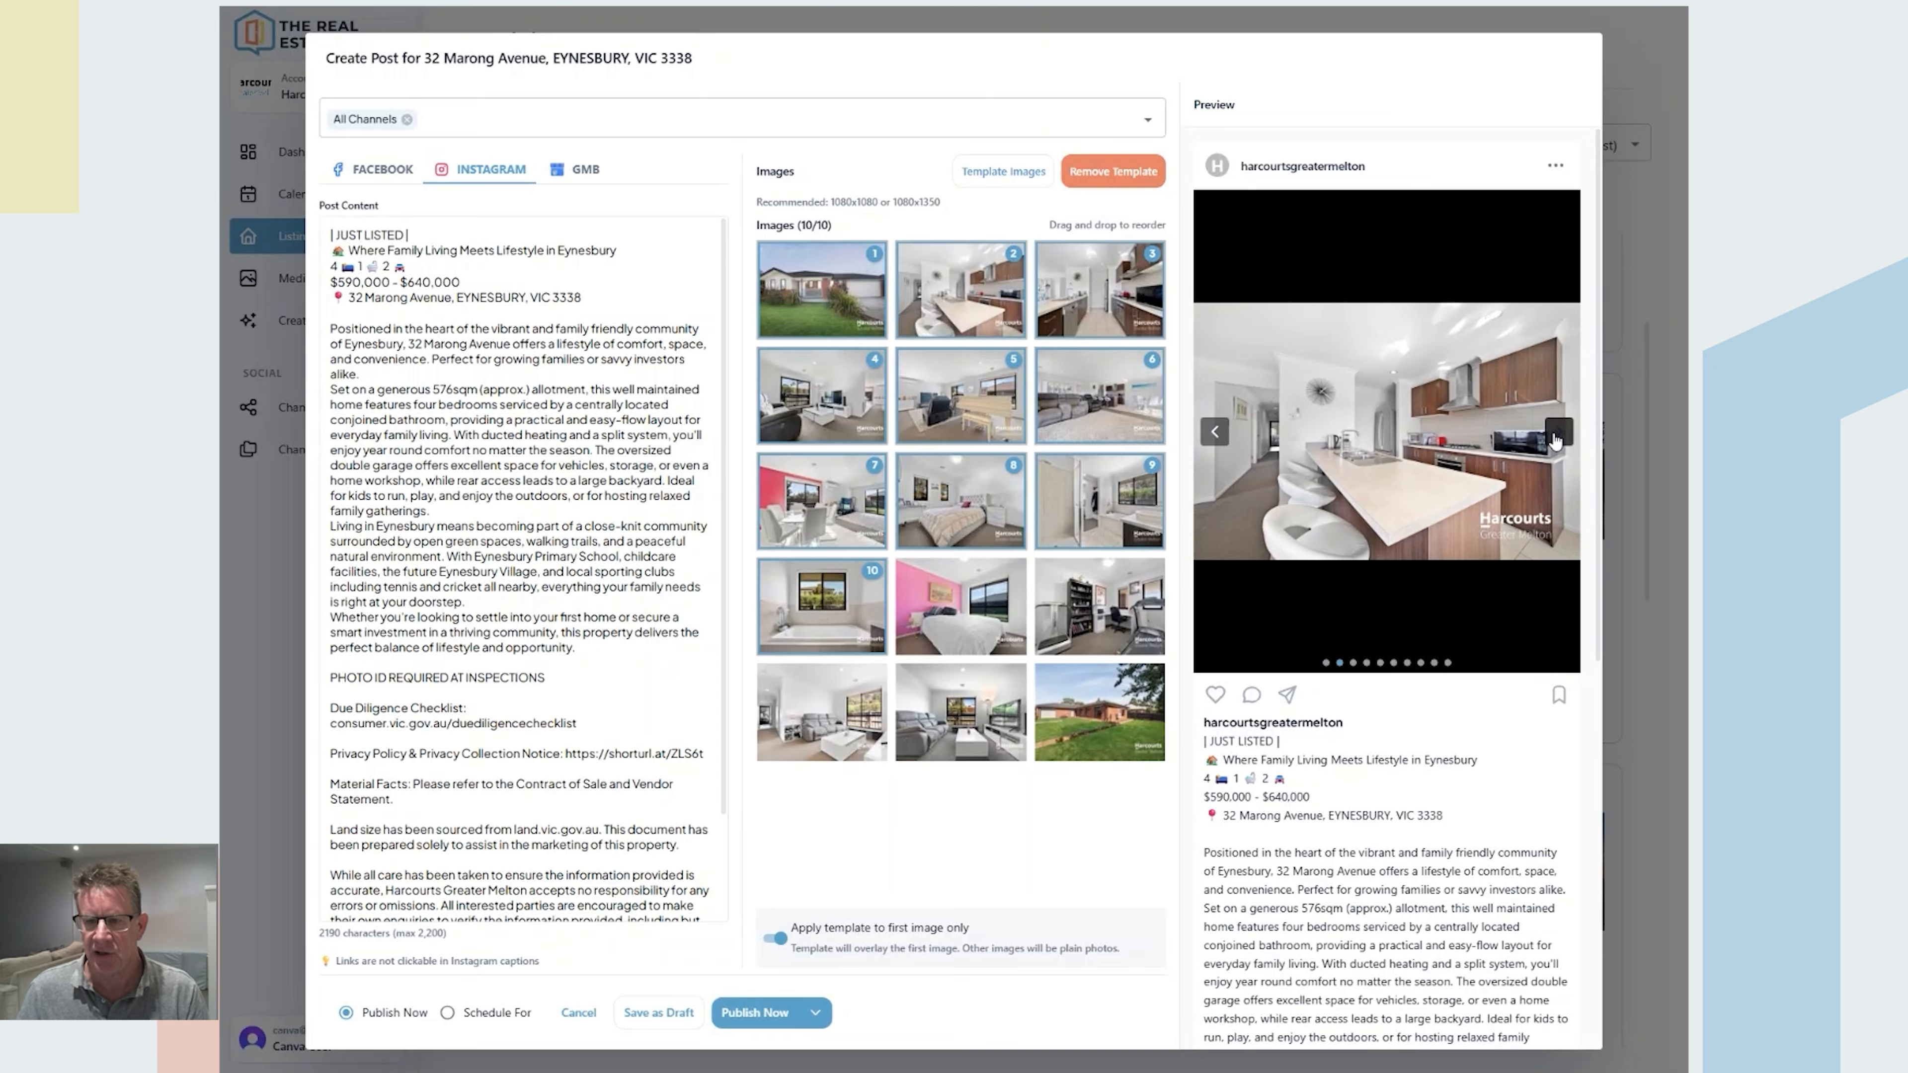
pyautogui.click(1557, 433)
pyautogui.click(1557, 433)
pyautogui.click(1557, 432)
pyautogui.click(1557, 433)
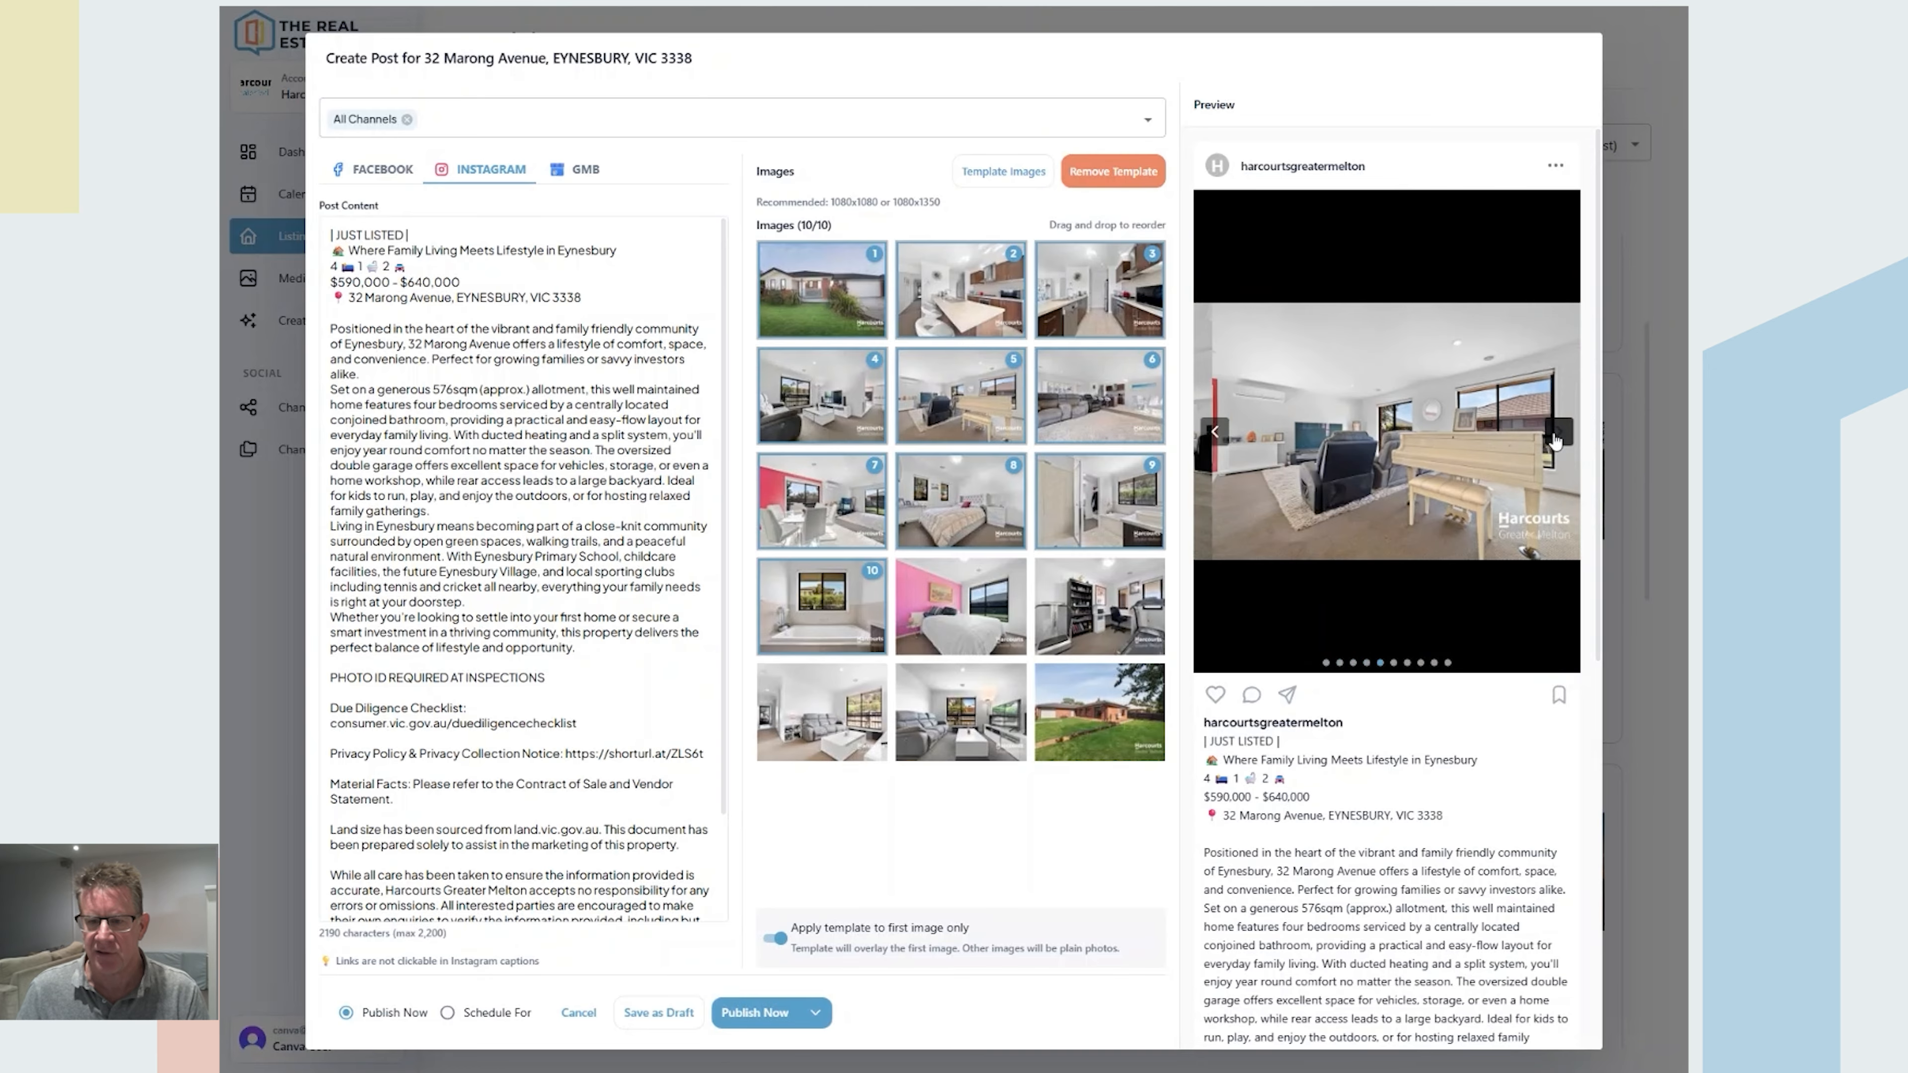
pyautogui.click(1557, 432)
pyautogui.click(1557, 433)
pyautogui.click(1557, 433)
pyautogui.click(1557, 432)
pyautogui.click(1555, 438)
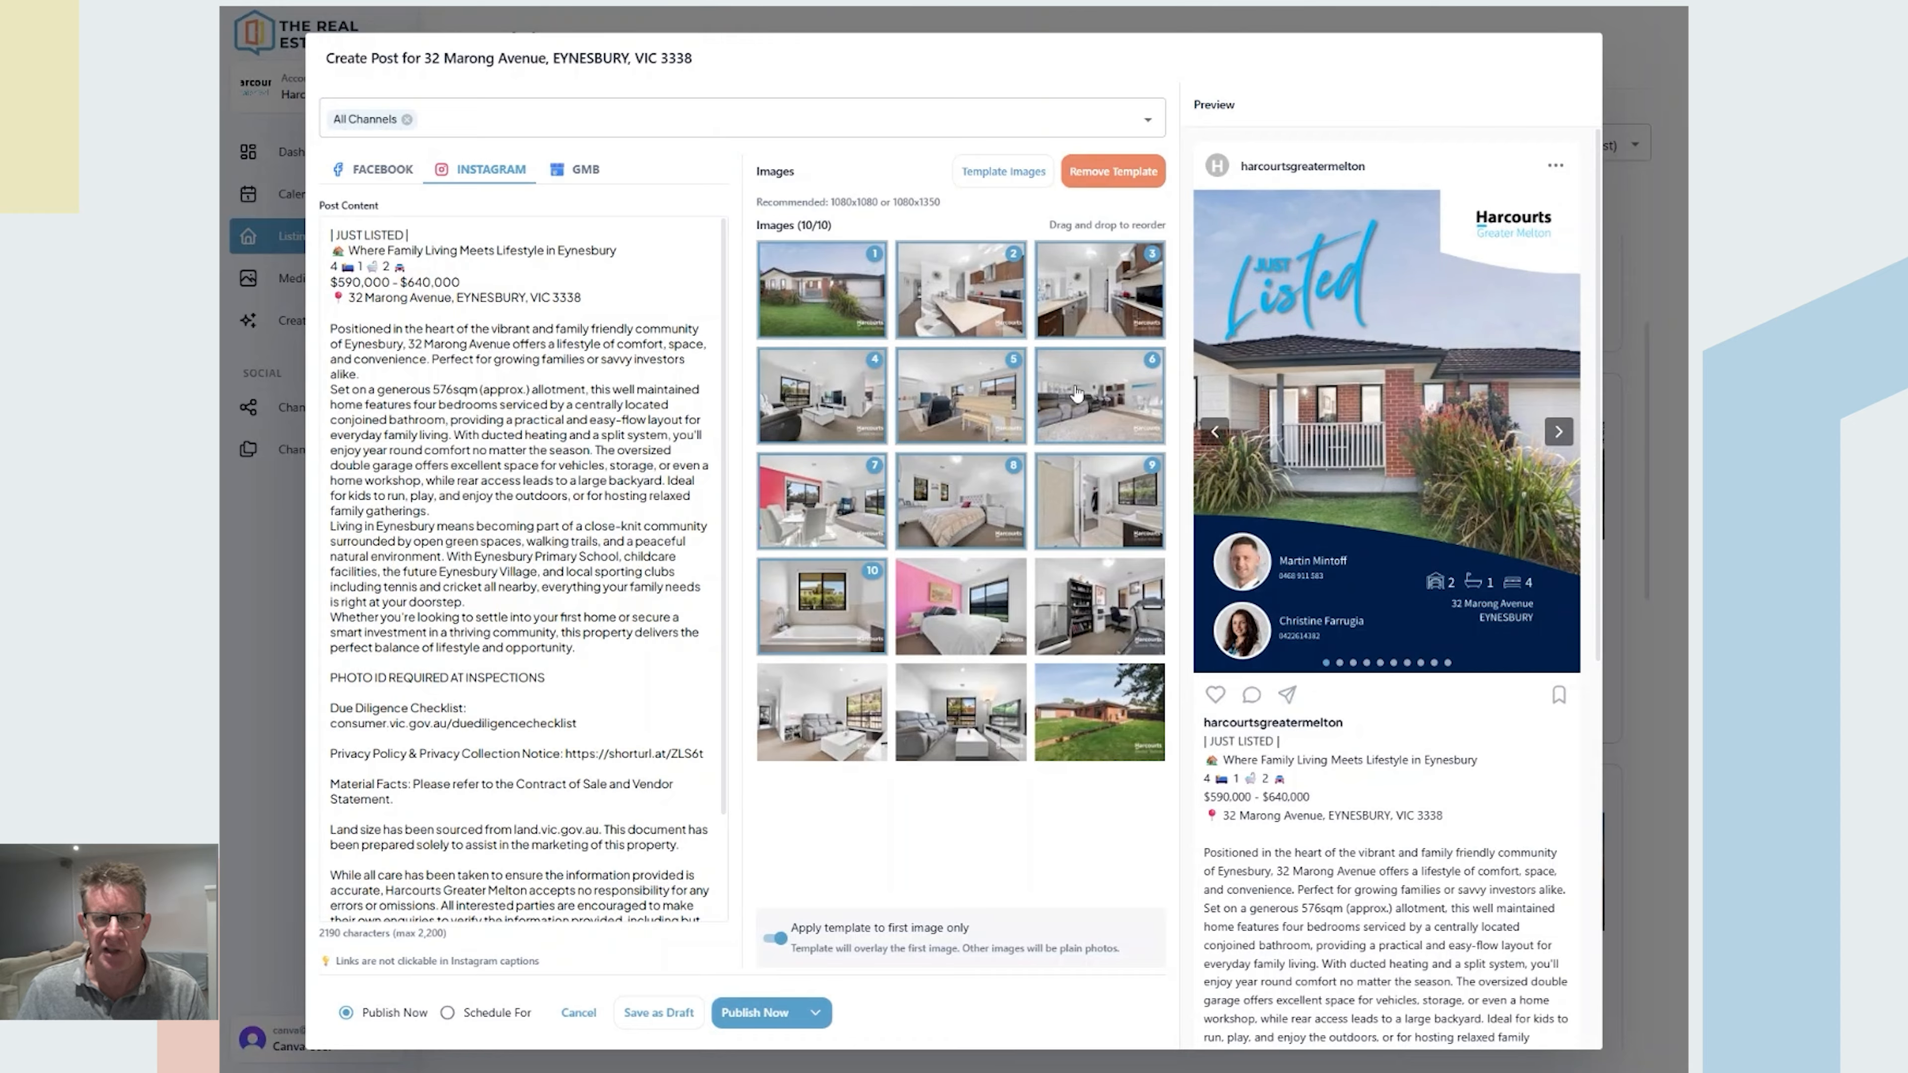
# Step: Reorder the carousel: living room 2nd, backyard exterior 5th, bedroom 6th, kitchen 8th; view template images
pyautogui.moveTo(1079, 400); pyautogui.dragTo(941, 285)
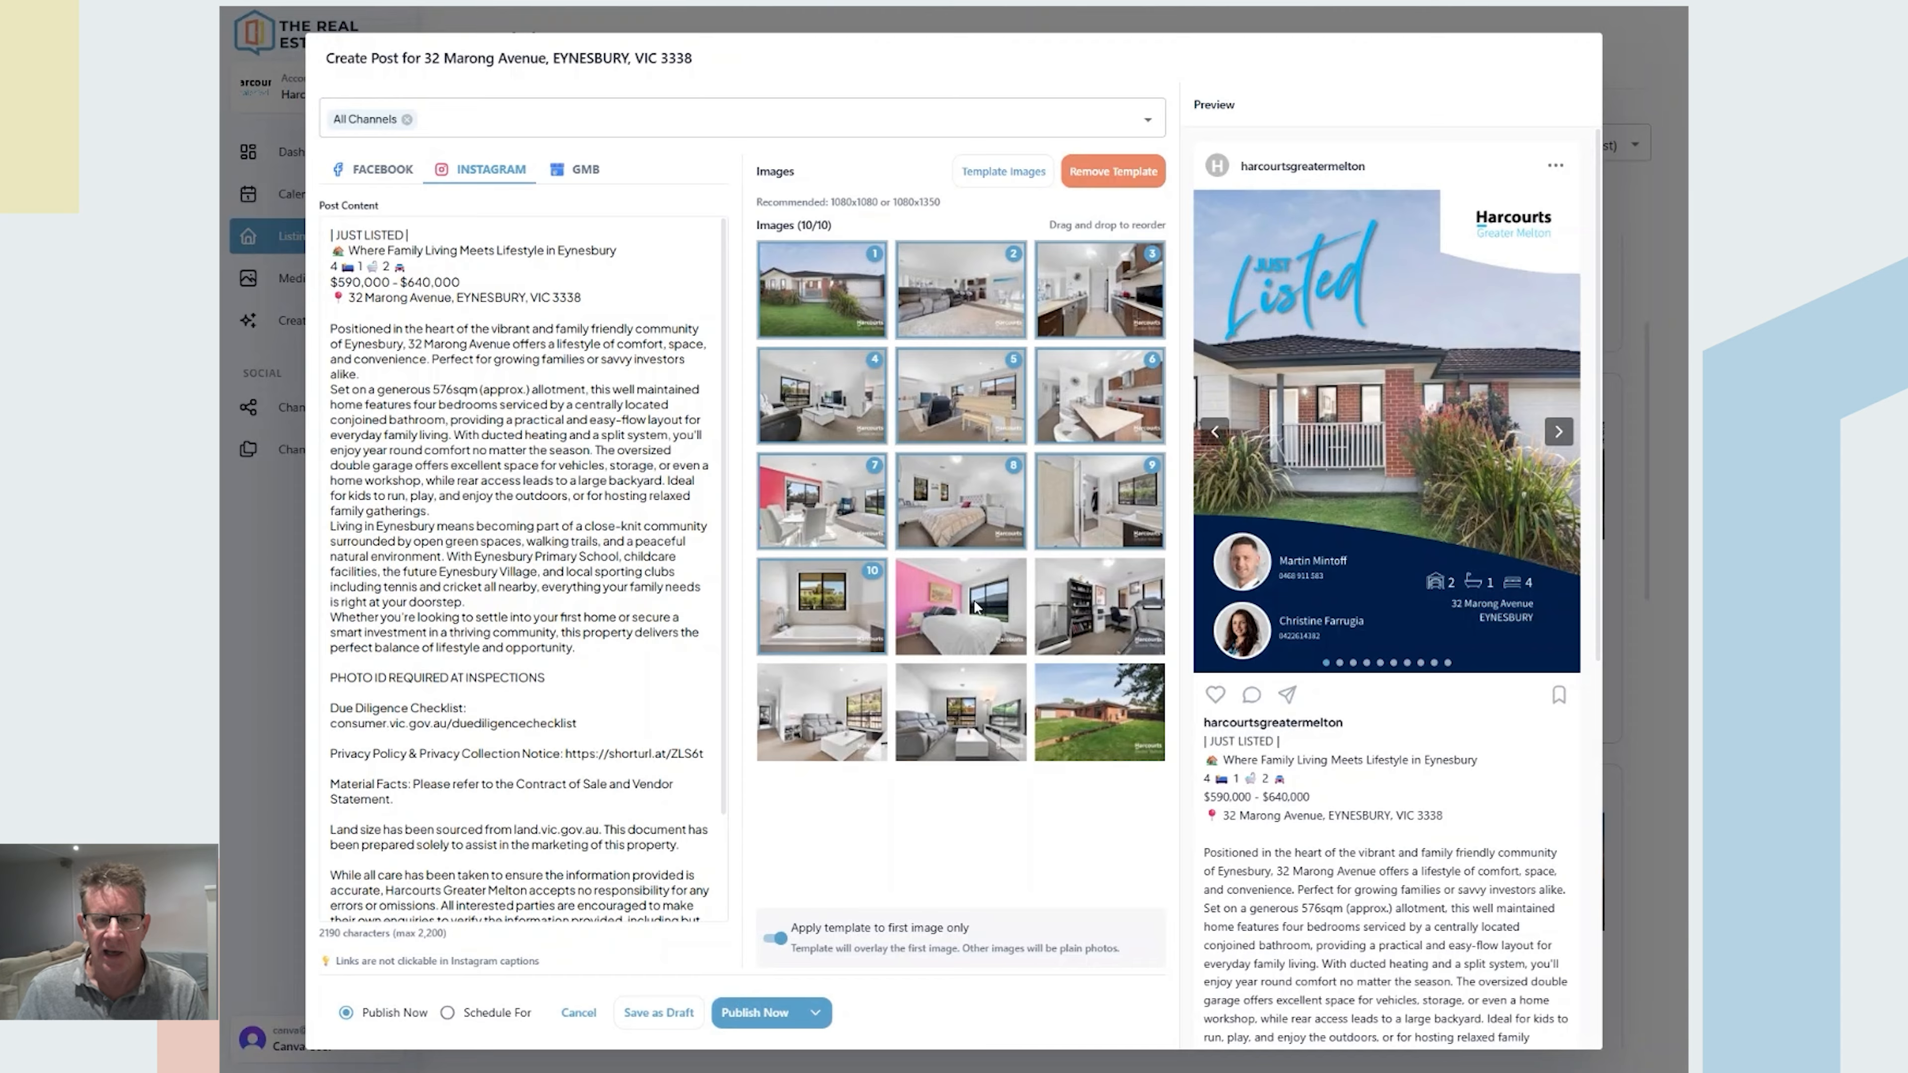
pyautogui.moveTo(1072, 708); pyautogui.dragTo(961, 399)
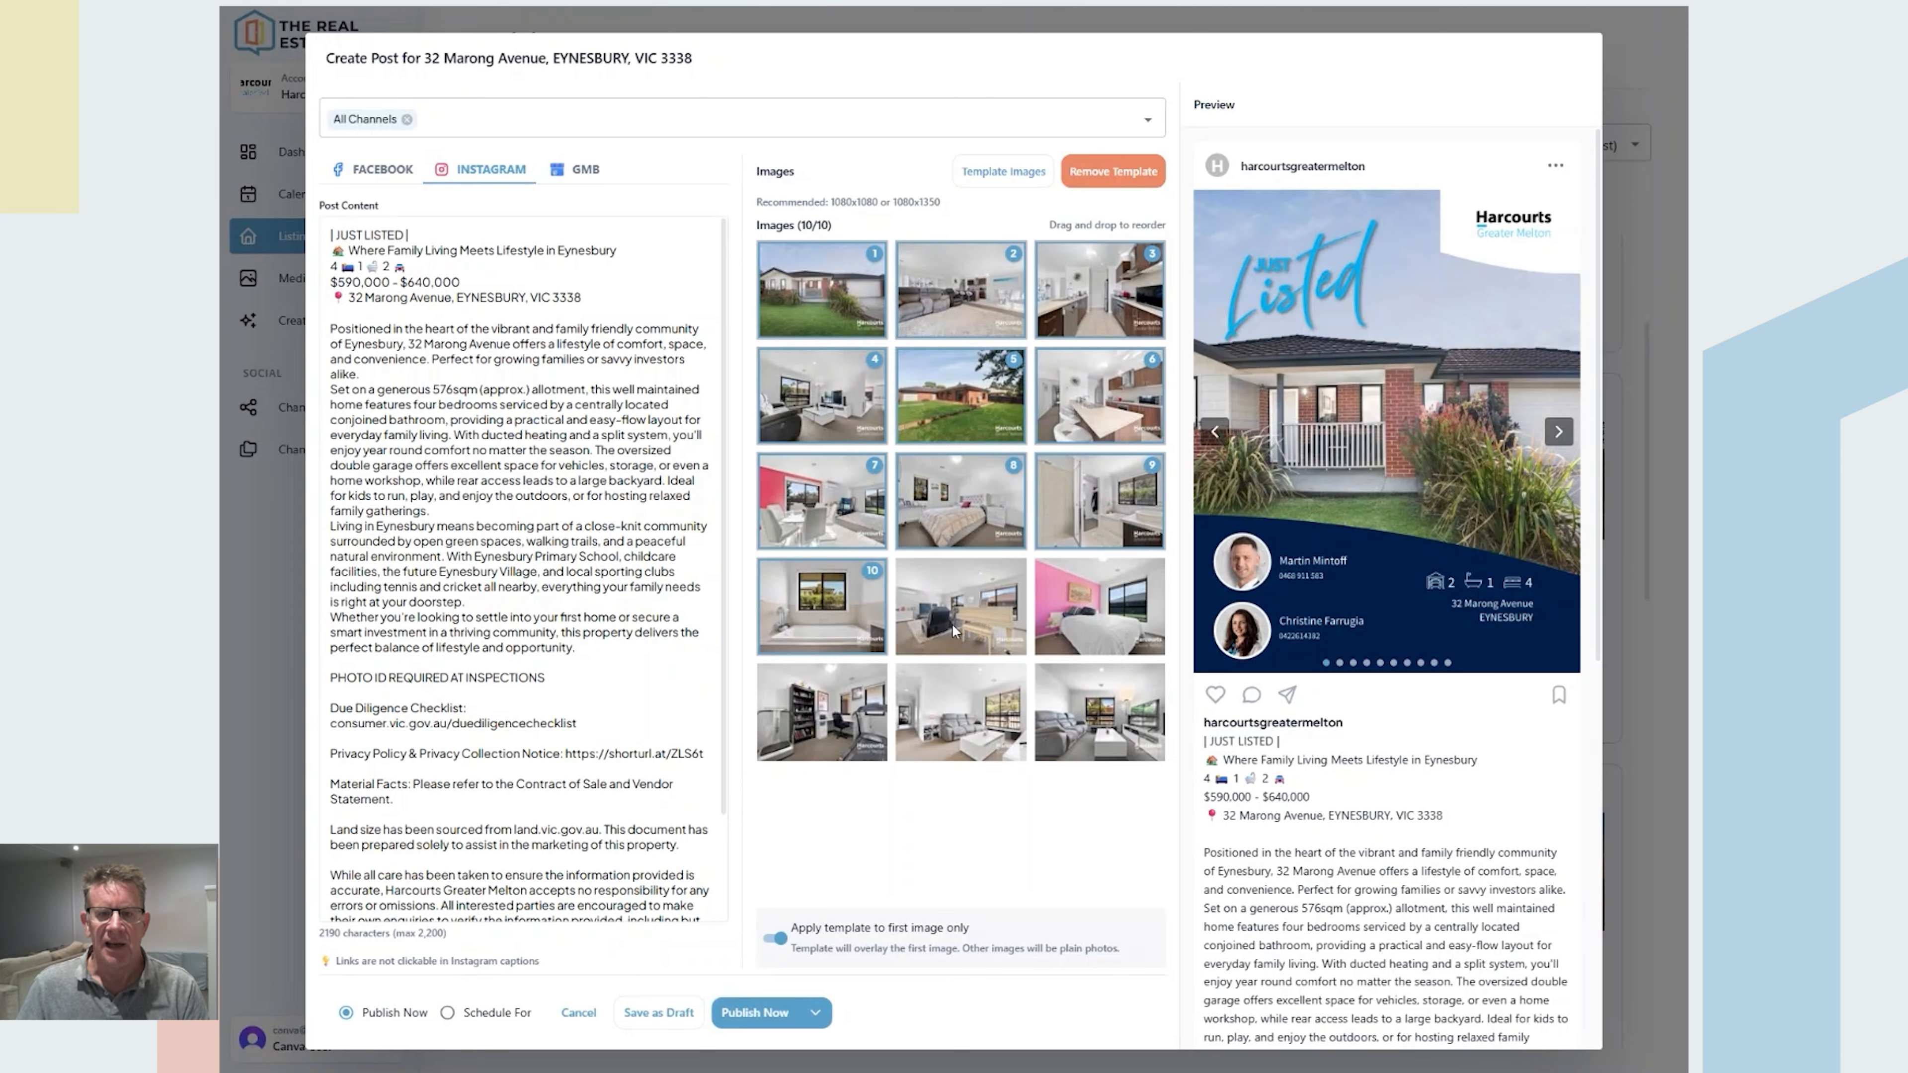
pyautogui.moveTo(953, 480); pyautogui.dragTo(1083, 391)
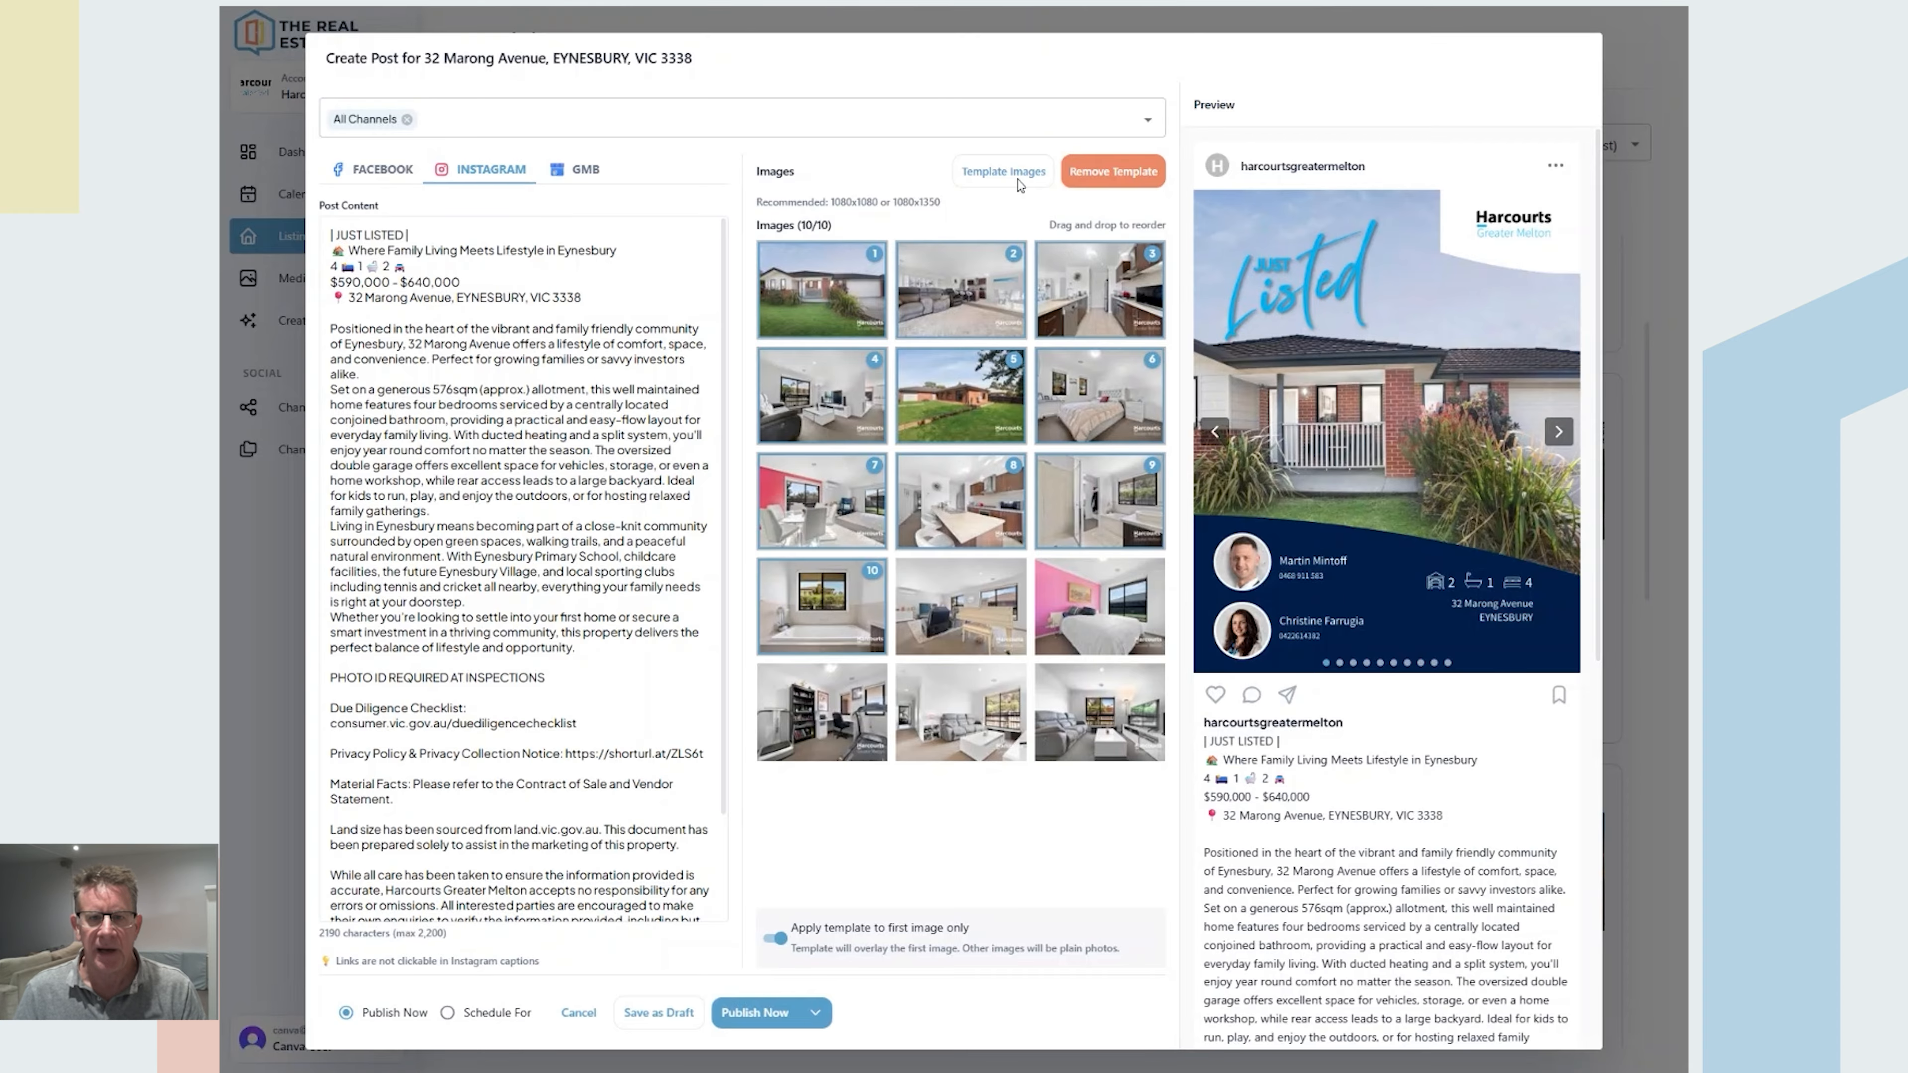
pyautogui.click(1007, 172)
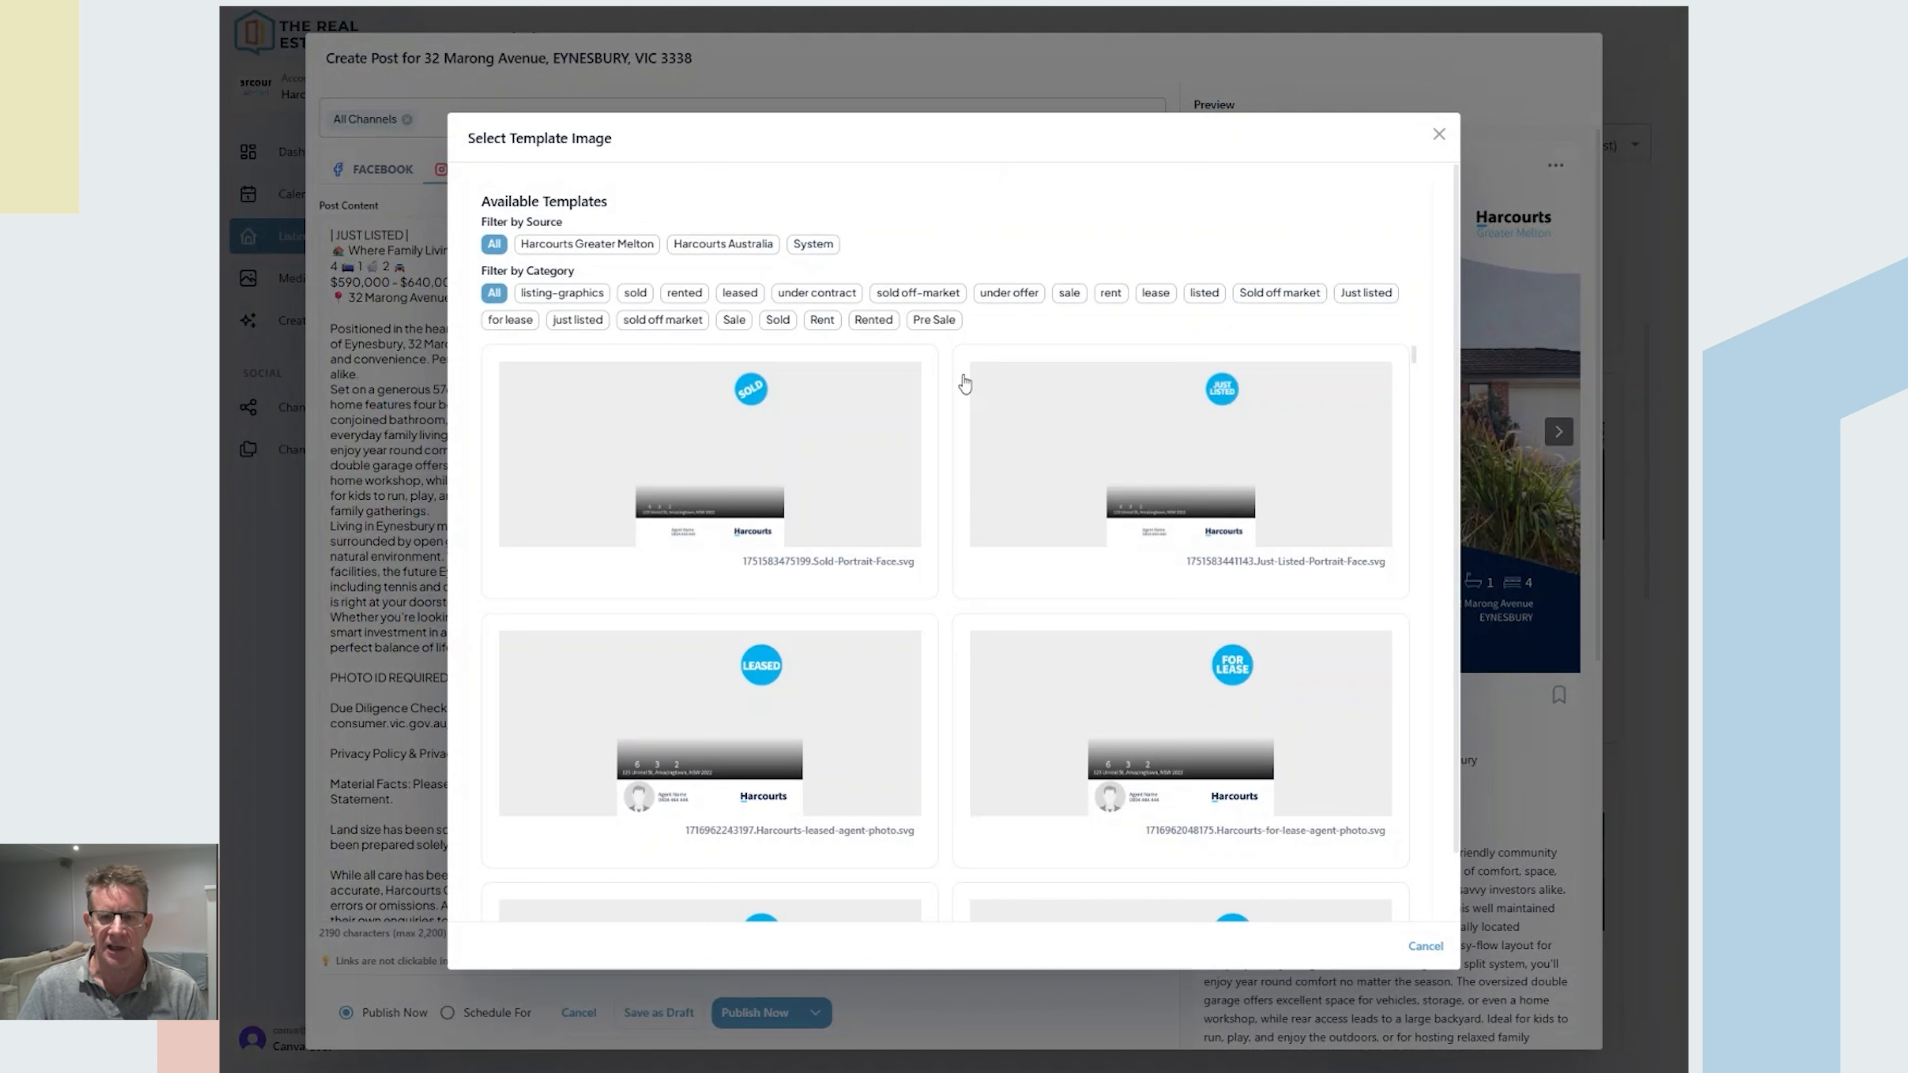
# Step: Dismiss the template picker without choosing a template and show the GMB preview
pyautogui.scroll(-5, 996, 457)
pyautogui.scroll(6, 996, 456)
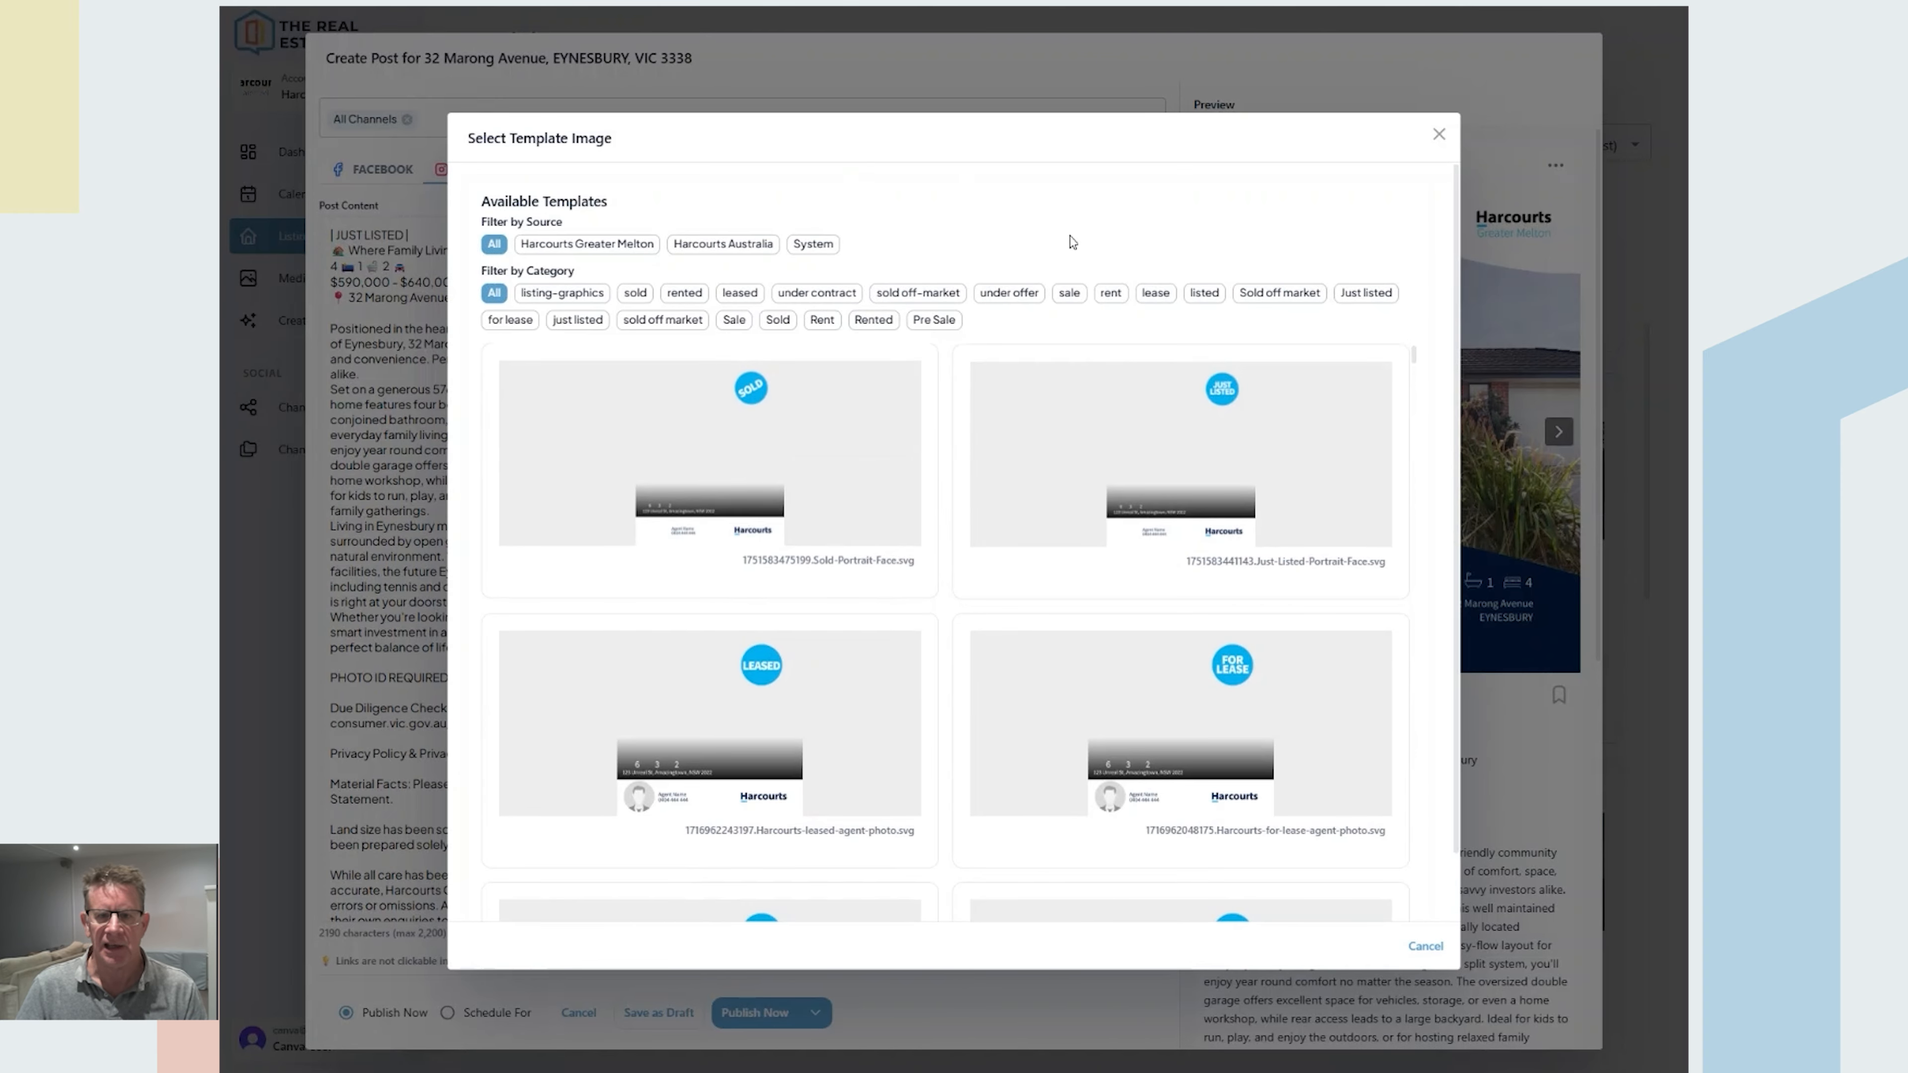
pyautogui.click(1438, 135)
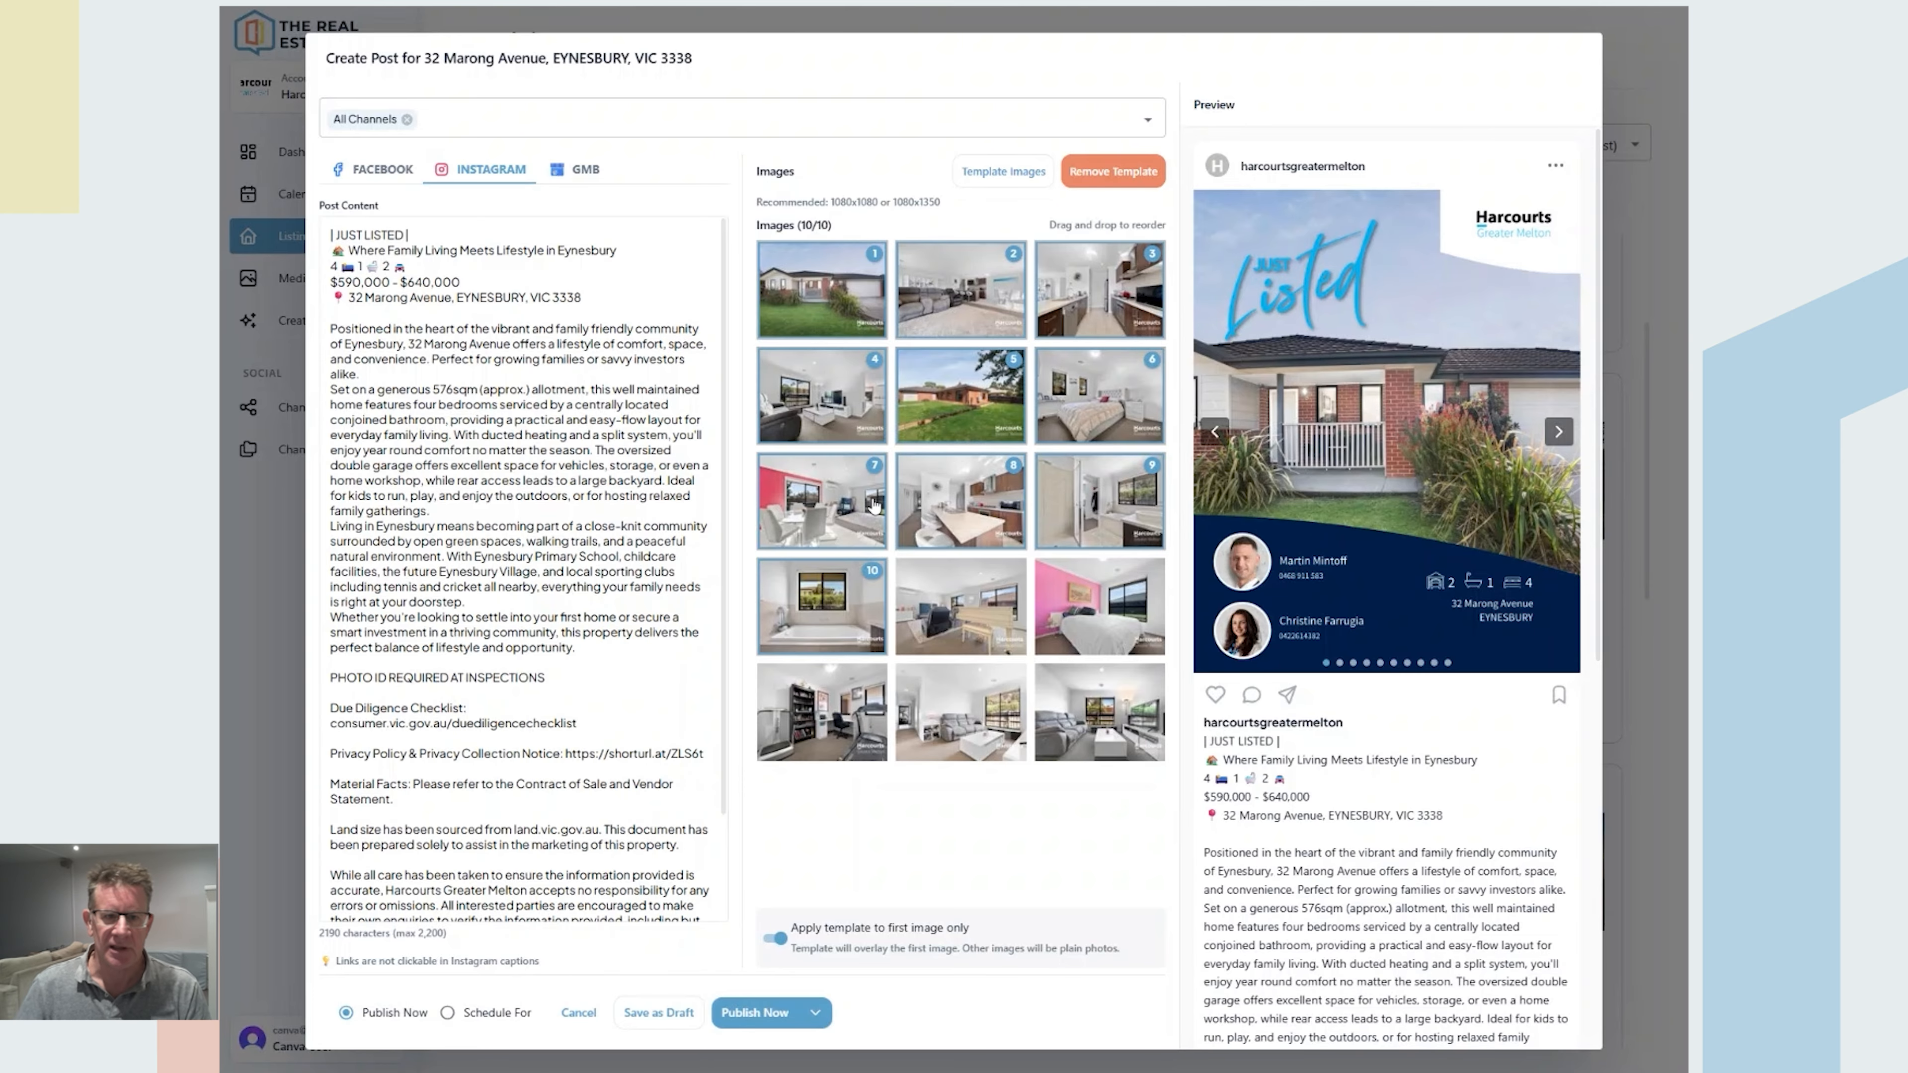
pyautogui.click(577, 175)
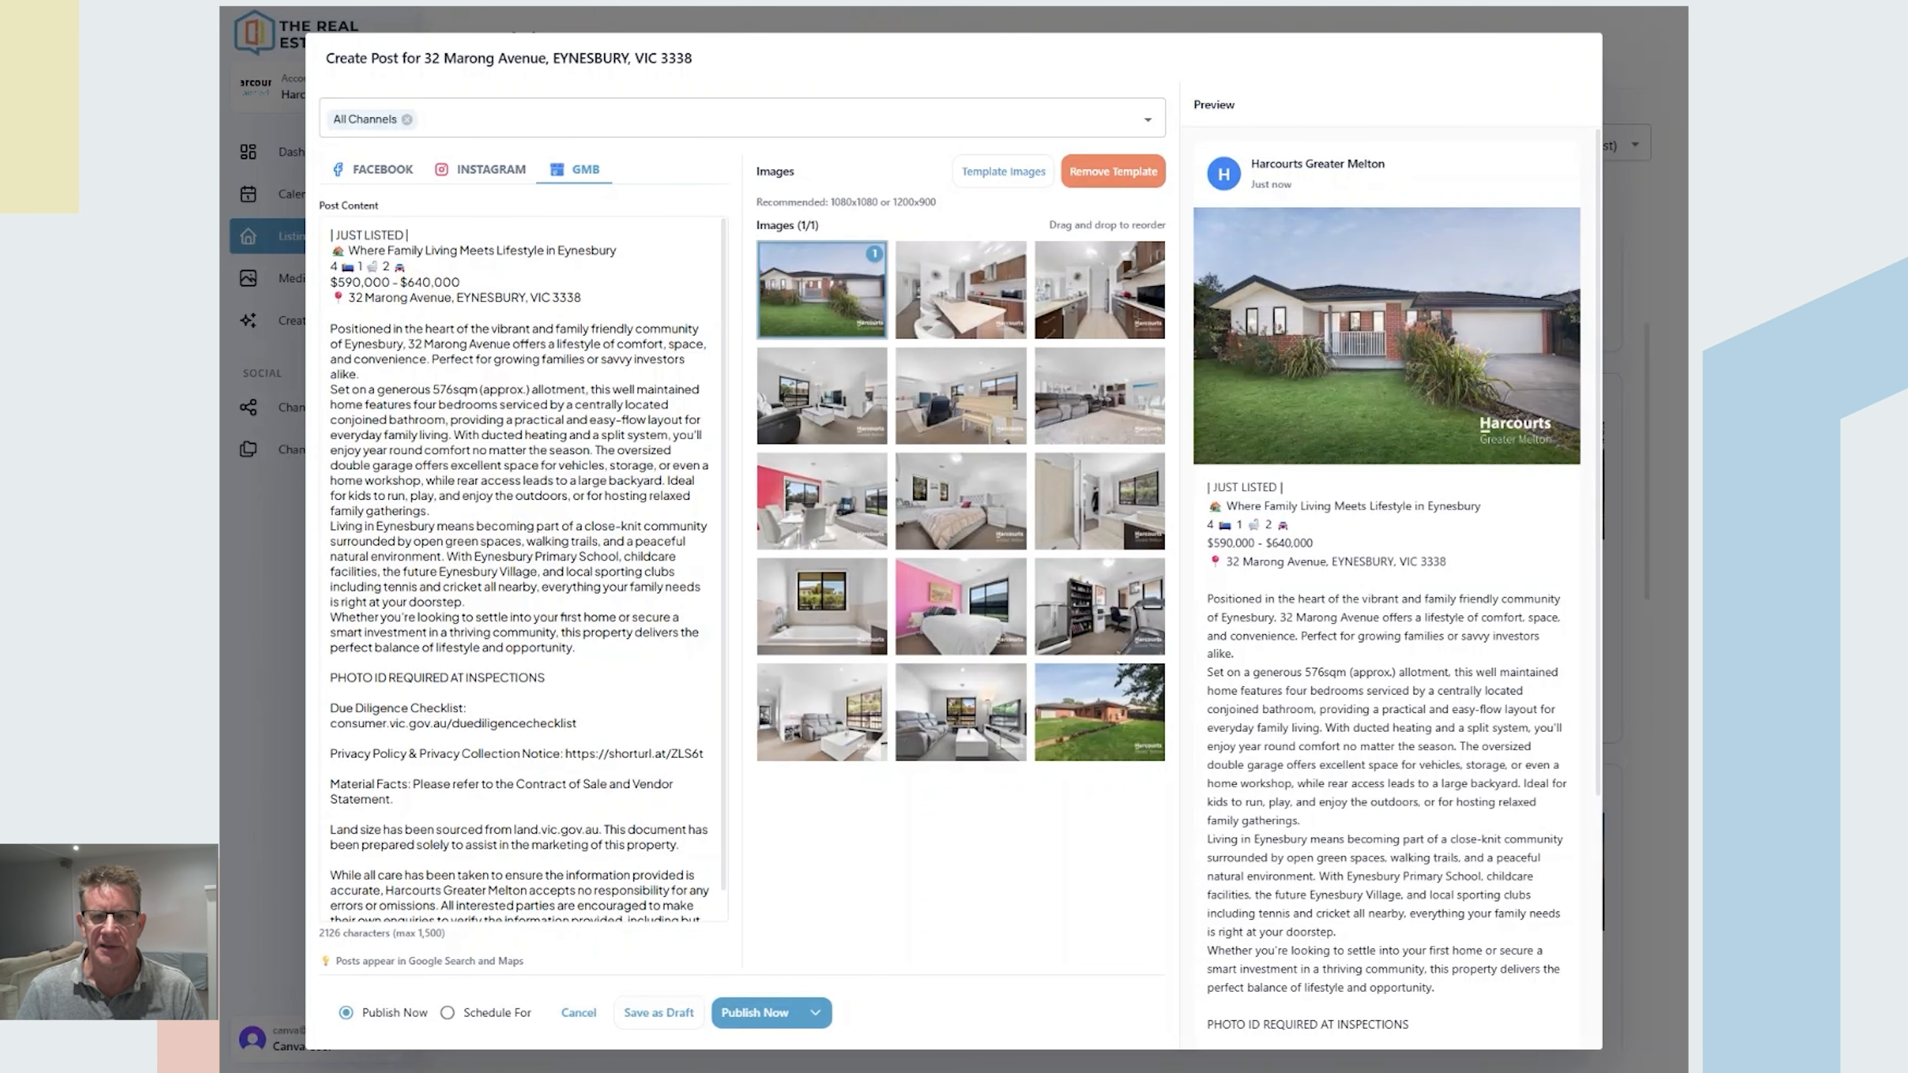
# Step: Return to the Facebook version, leaving All Channels selected in the channel list
pyautogui.click(376, 173)
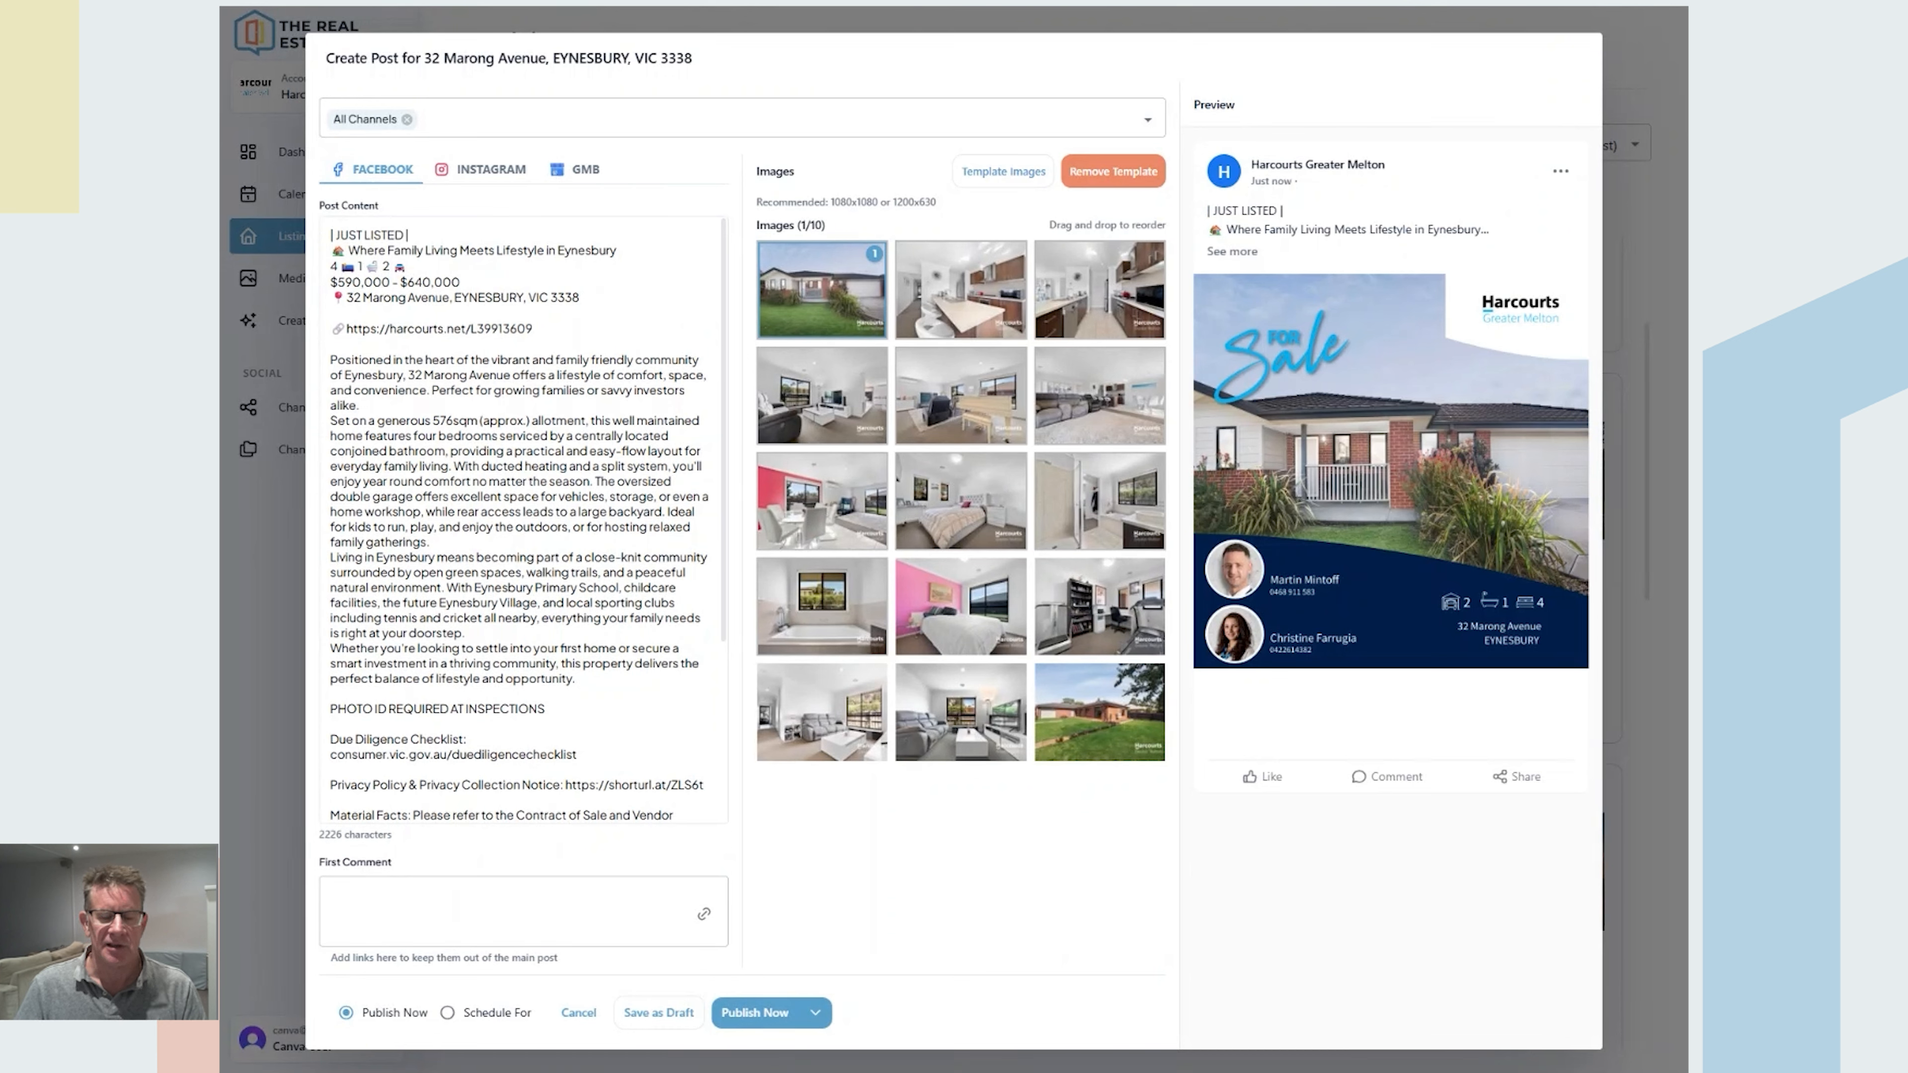
pyautogui.click(1148, 119)
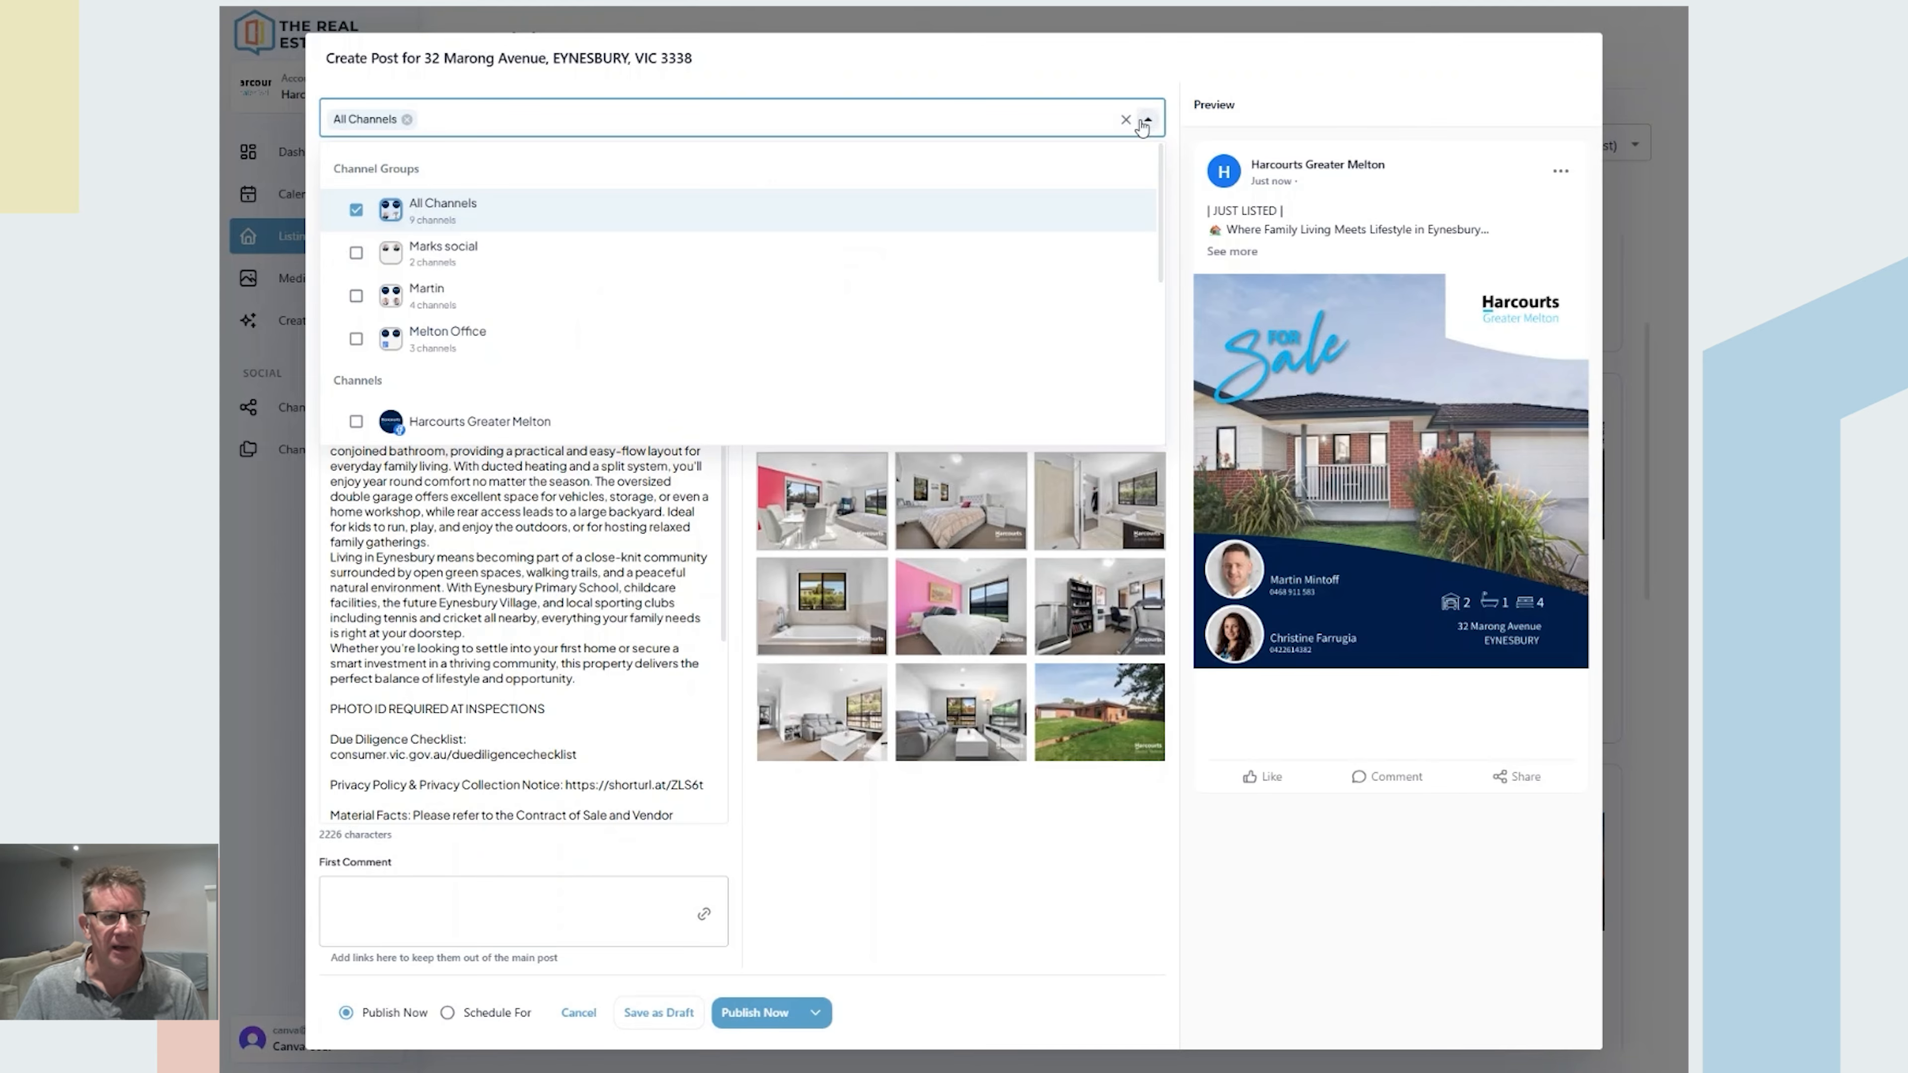
pyautogui.click(530, 528)
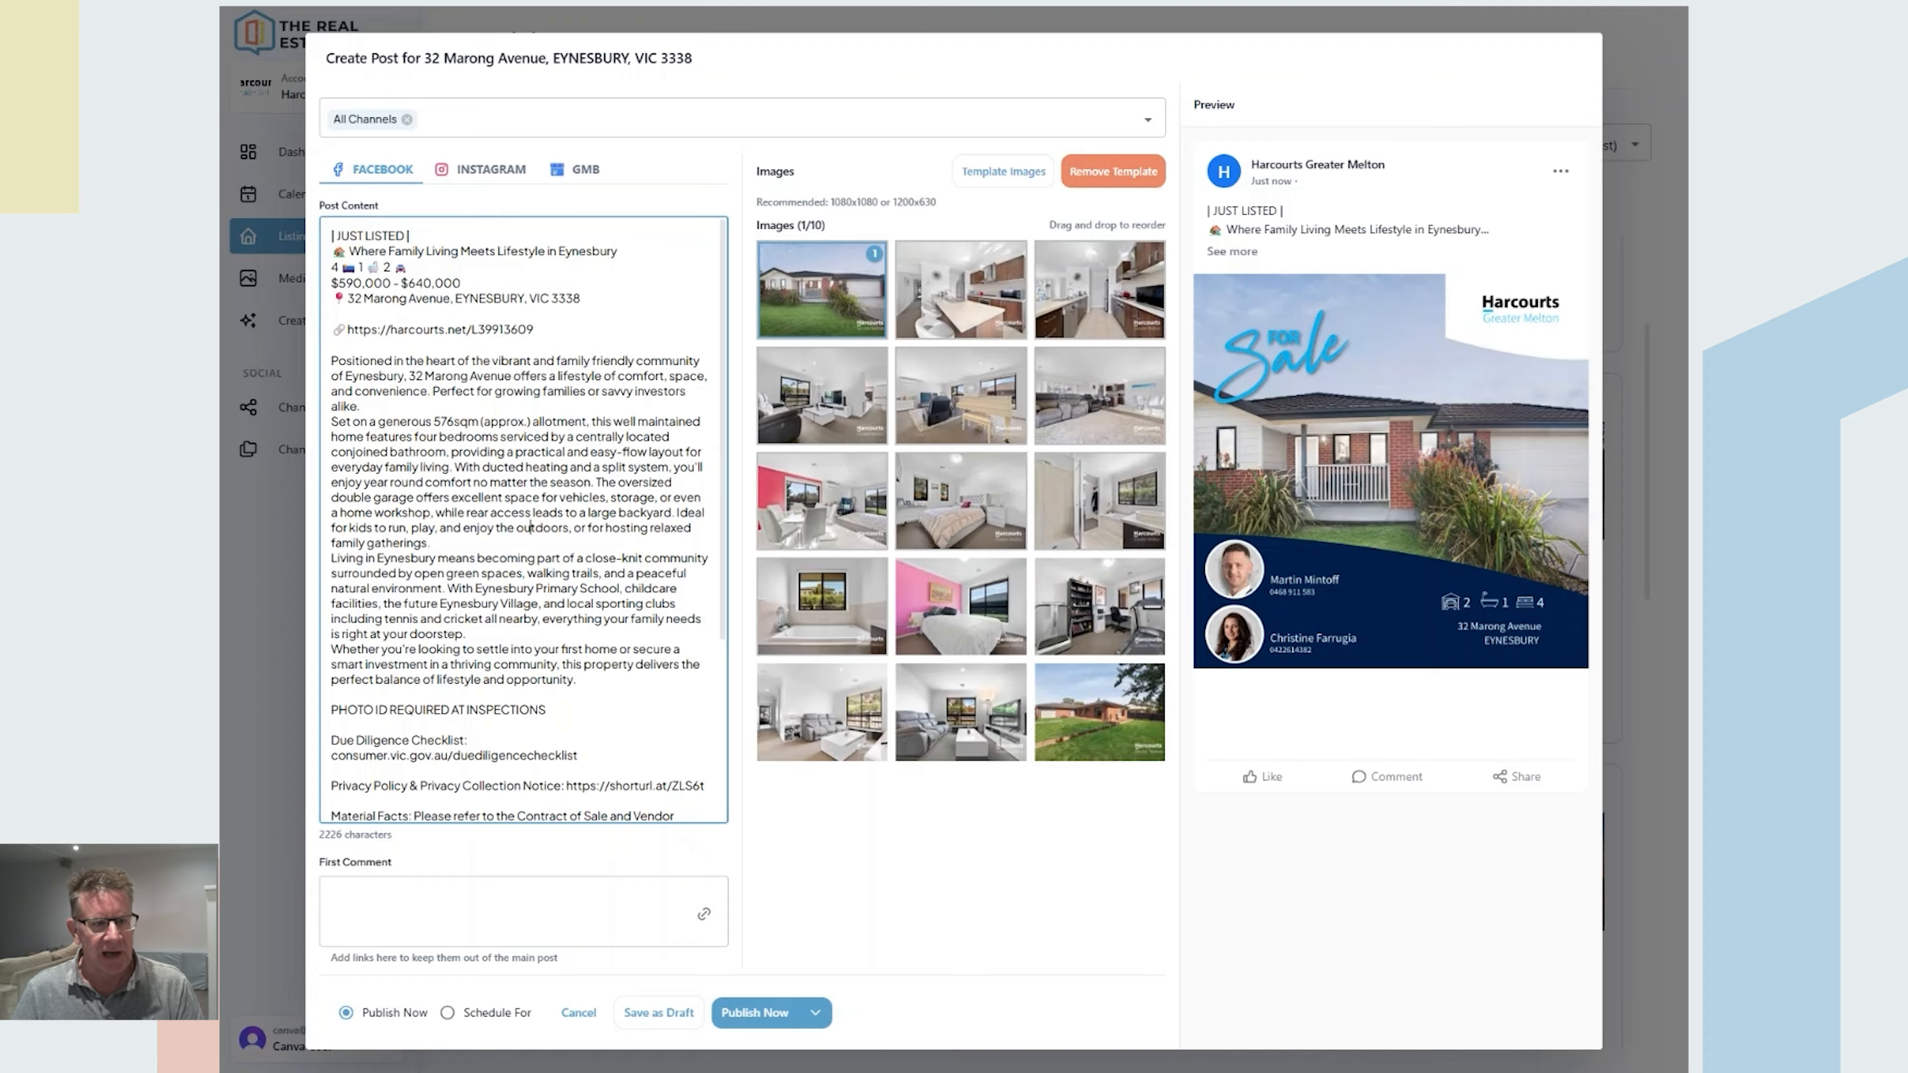
# Step: Put the listing URL in the first comment and delete the URL line from the post text
pyautogui.click(703, 913)
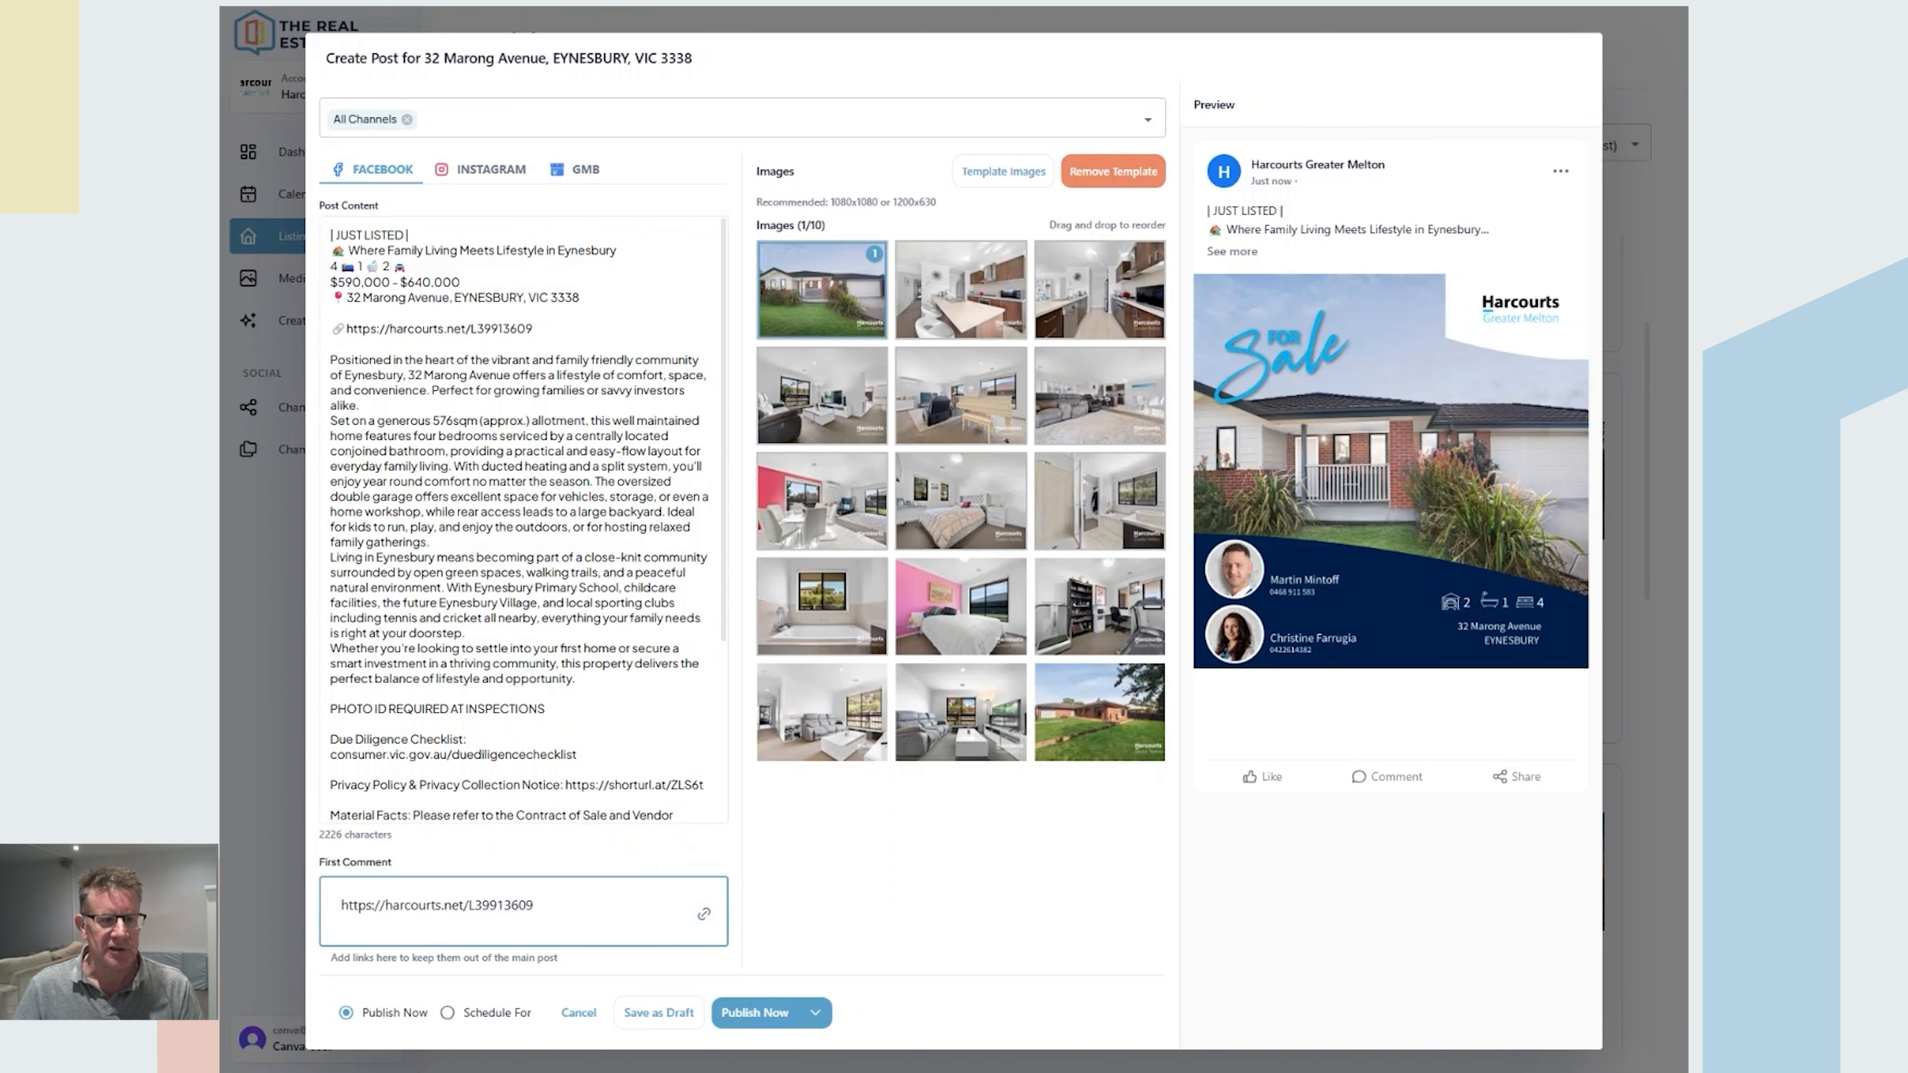
pyautogui.moveTo(534, 329); pyautogui.dragTo(315, 330)
pyautogui.press('BackSpace')
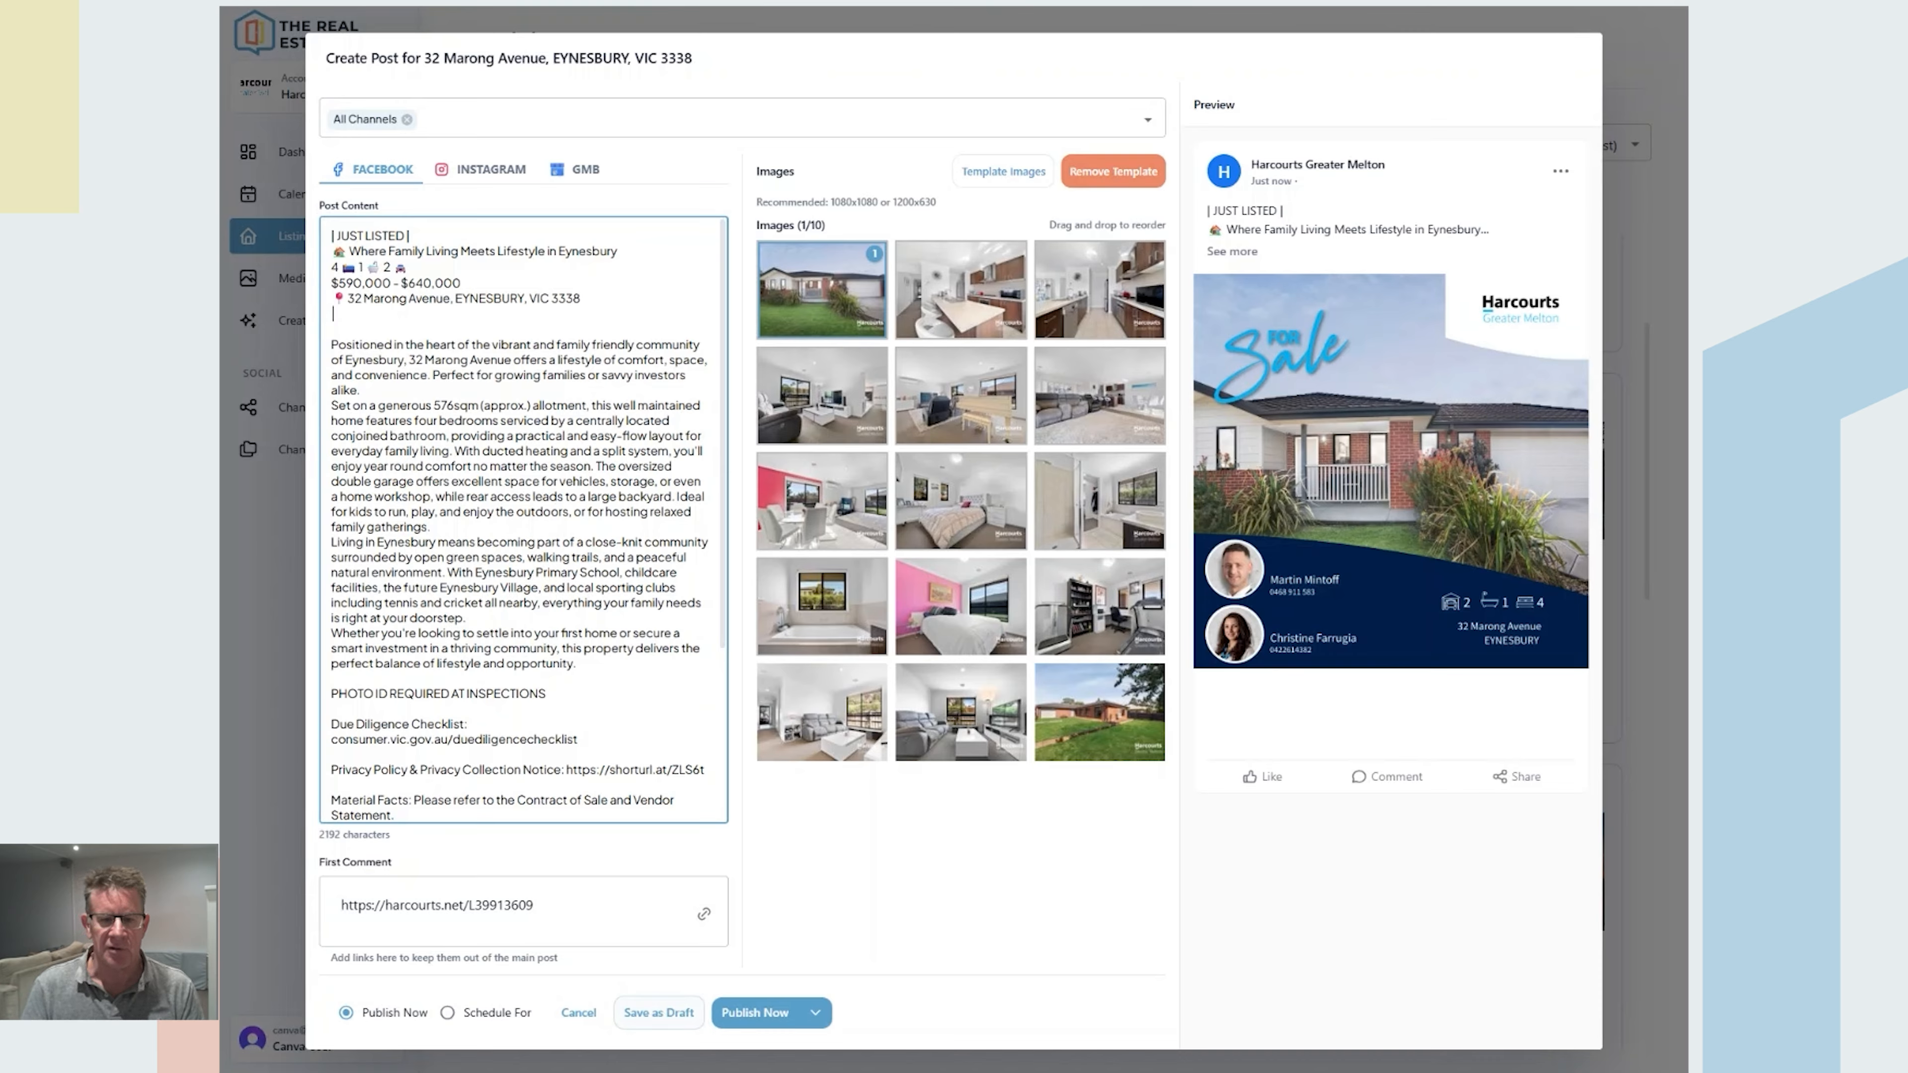
# Step: Schedule the post for 15/05/2026 at 11:00 AM instead of Publish Now
pyautogui.click(449, 1013)
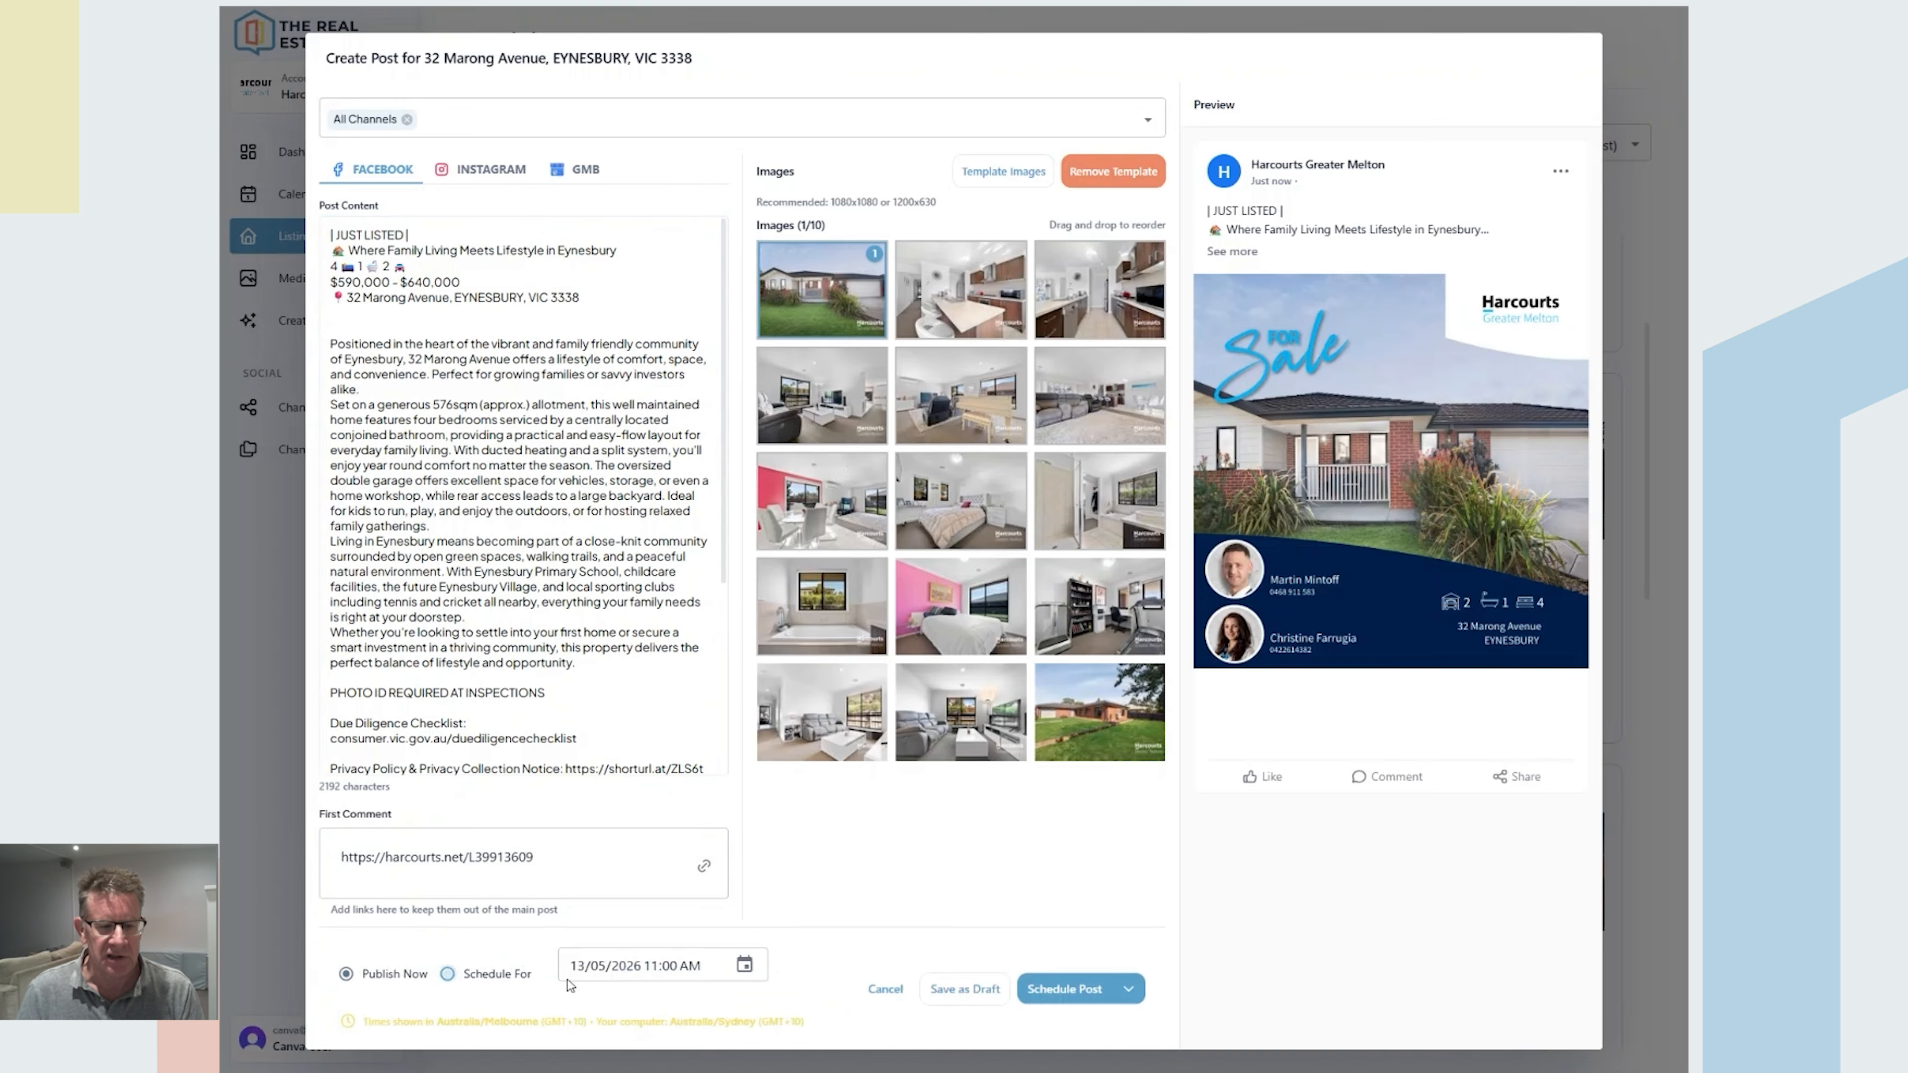
pyautogui.click(756, 967)
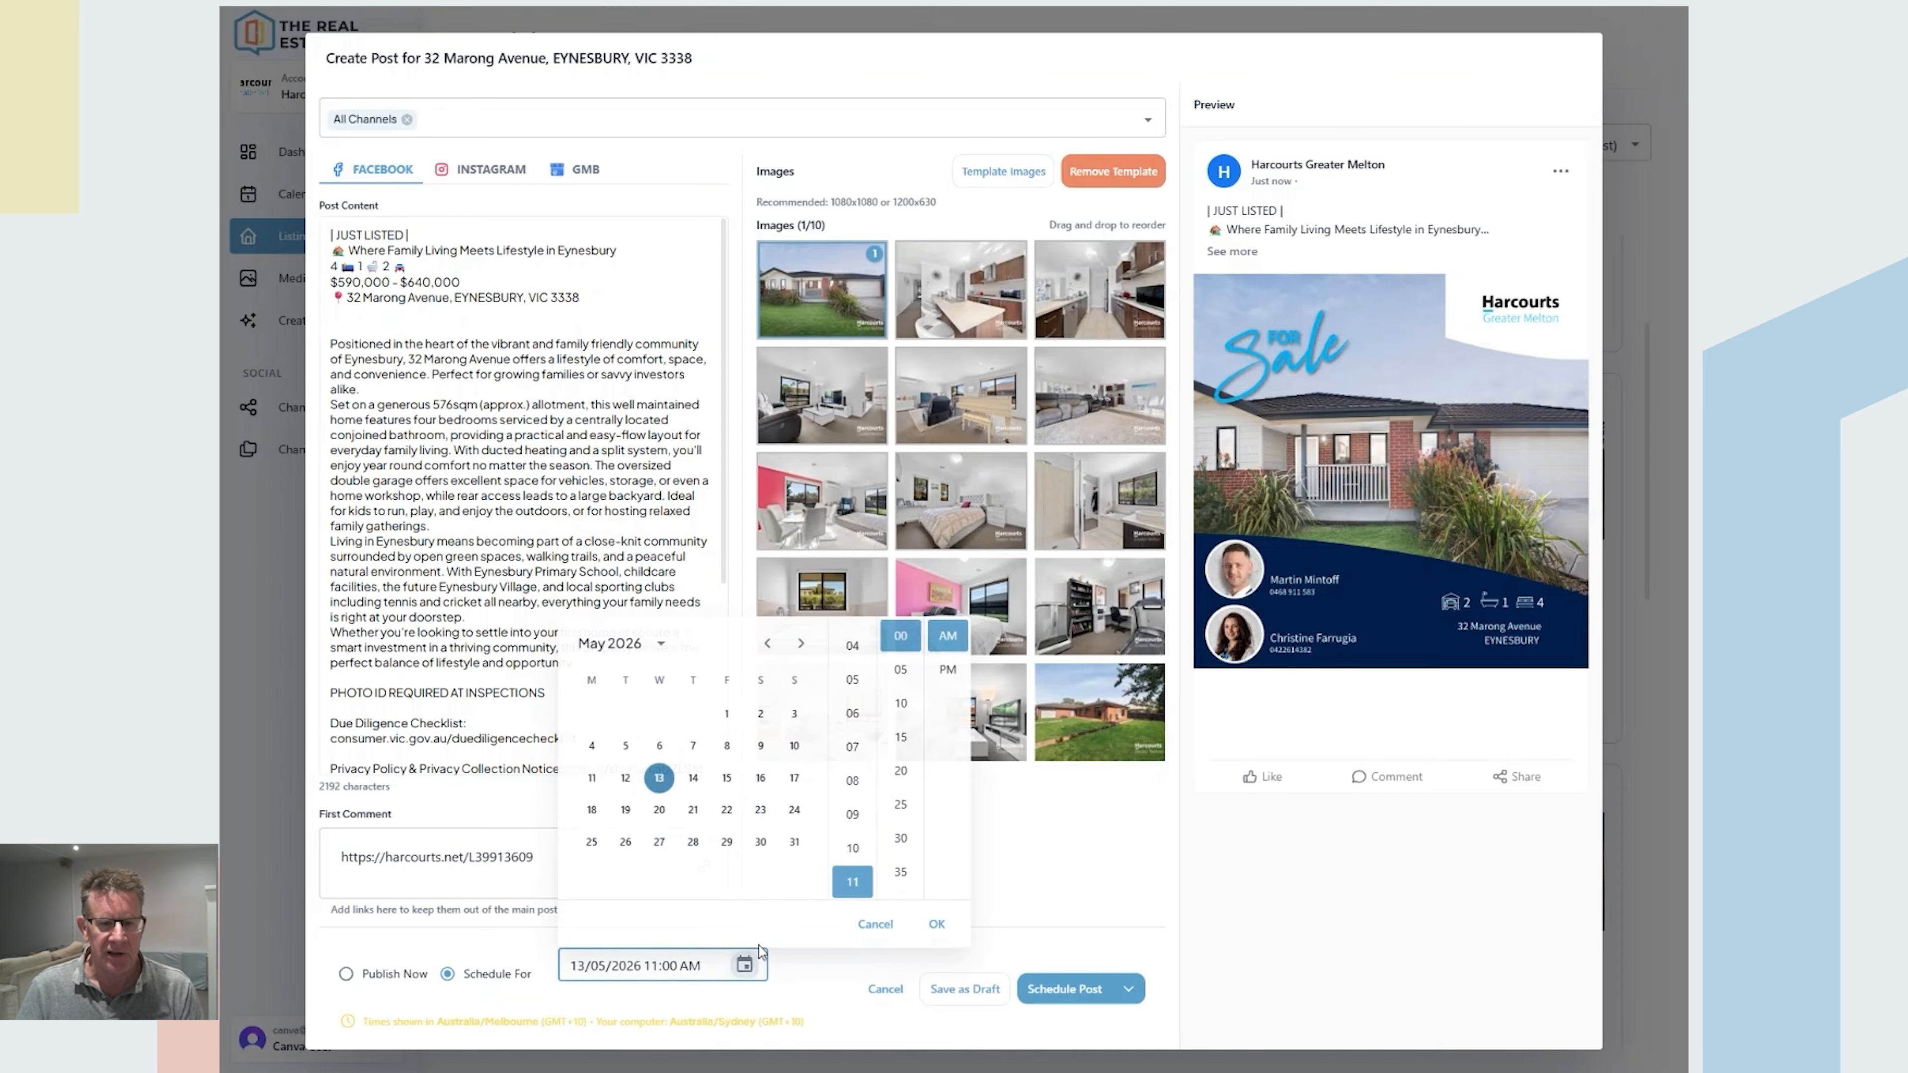
pyautogui.click(699, 782)
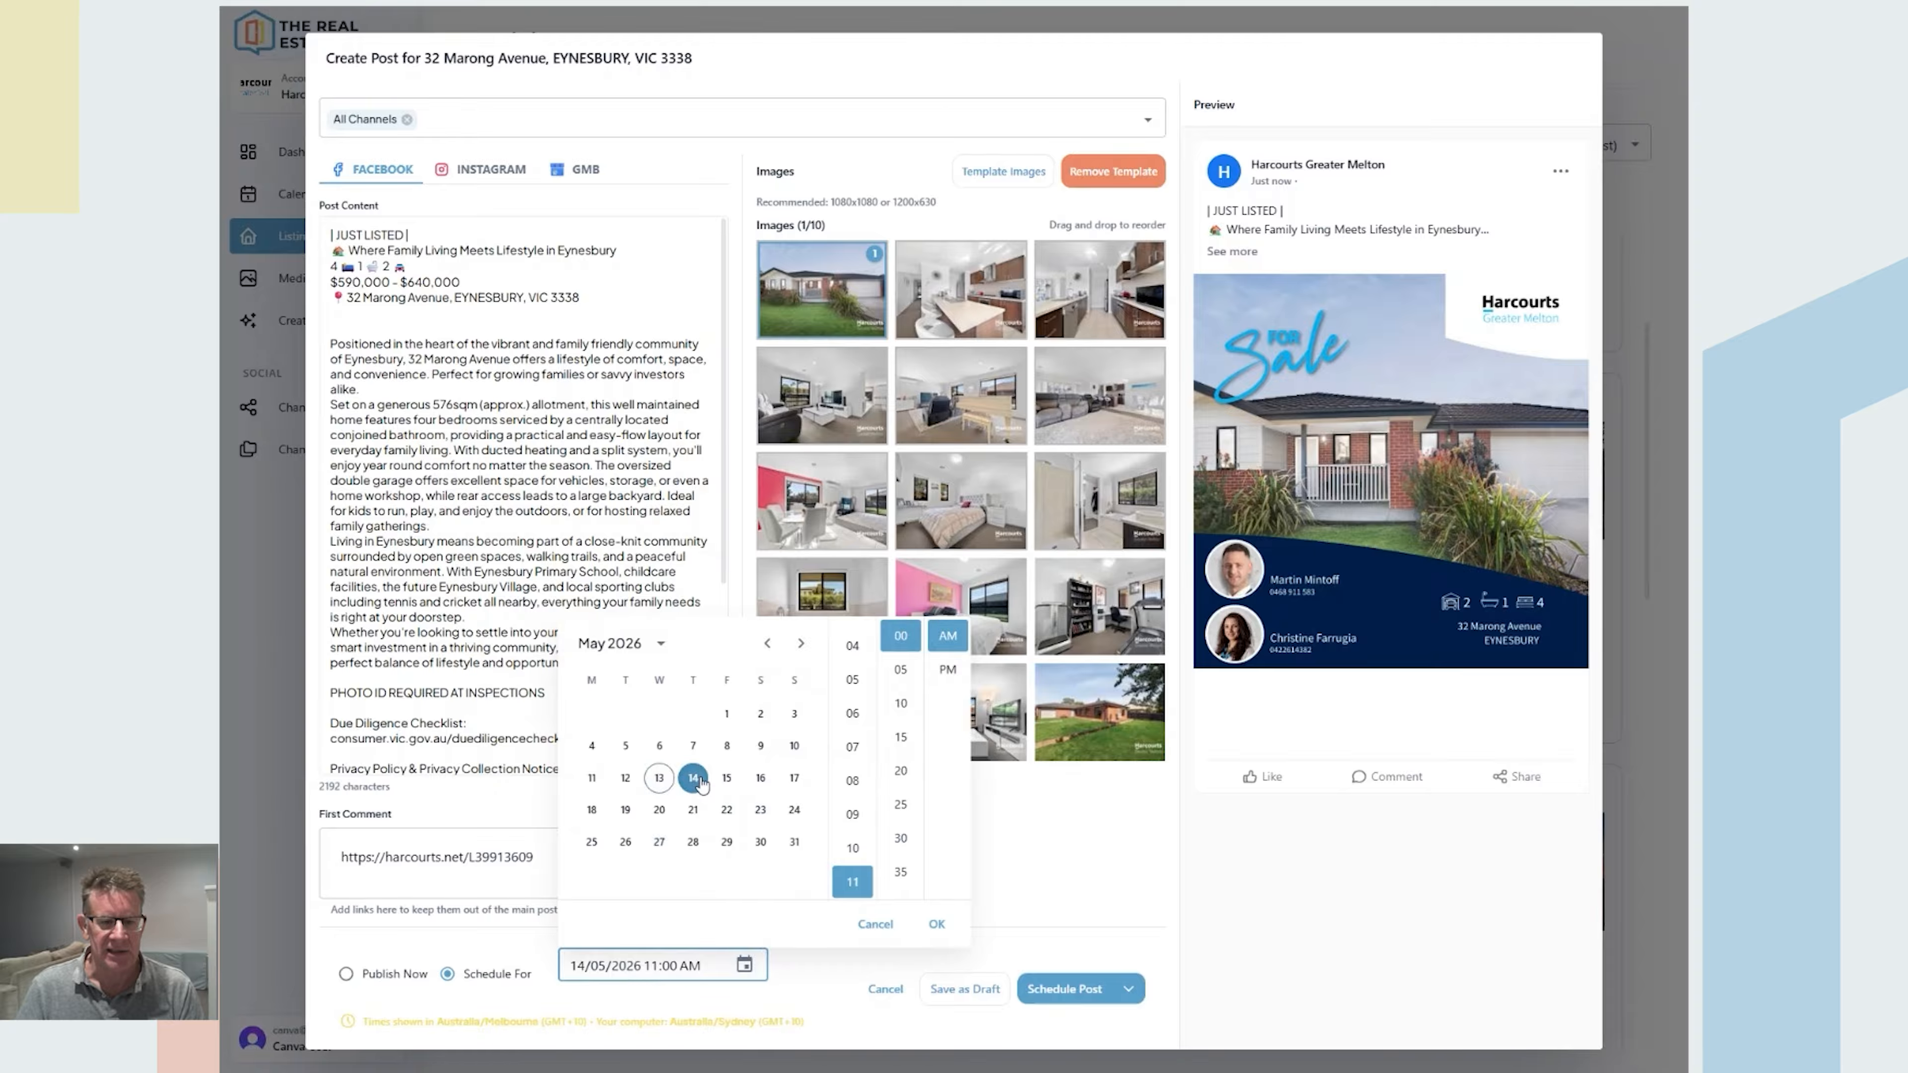
pyautogui.click(727, 786)
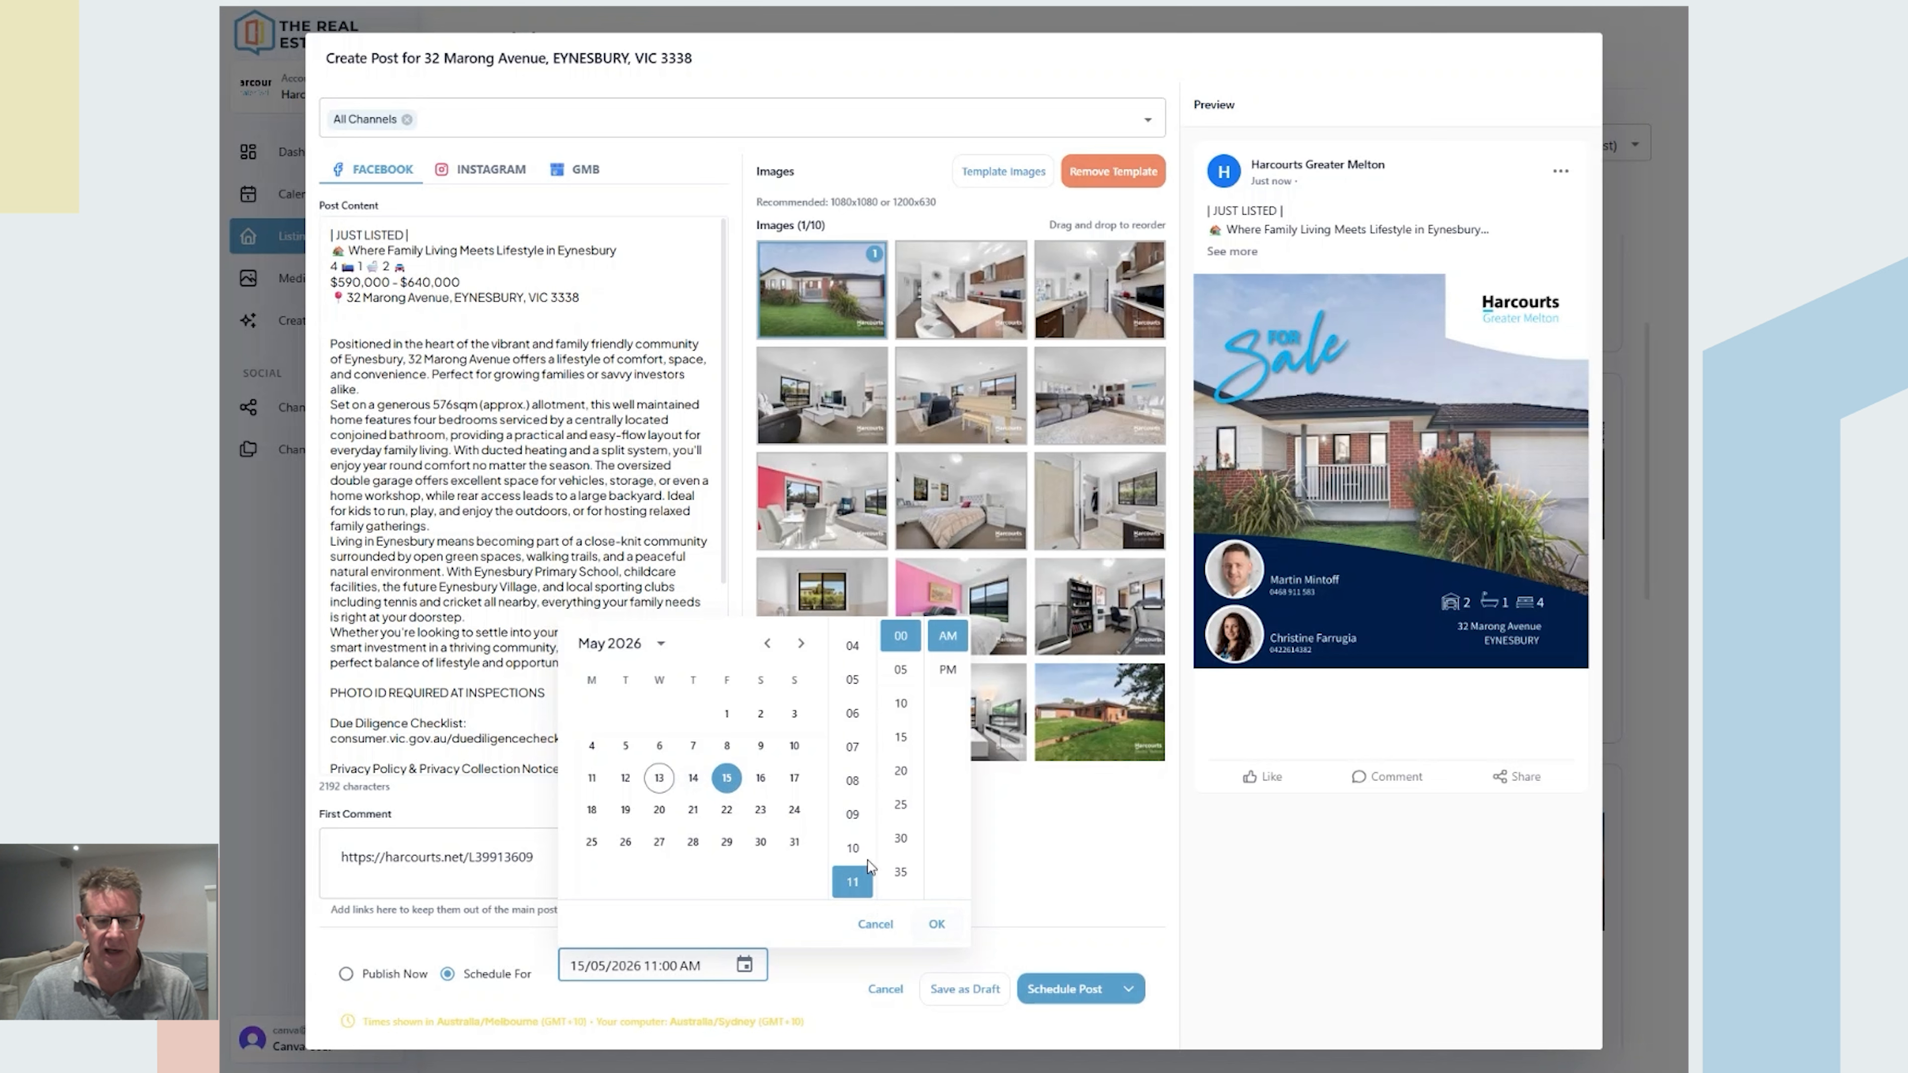
pyautogui.click(937, 927)
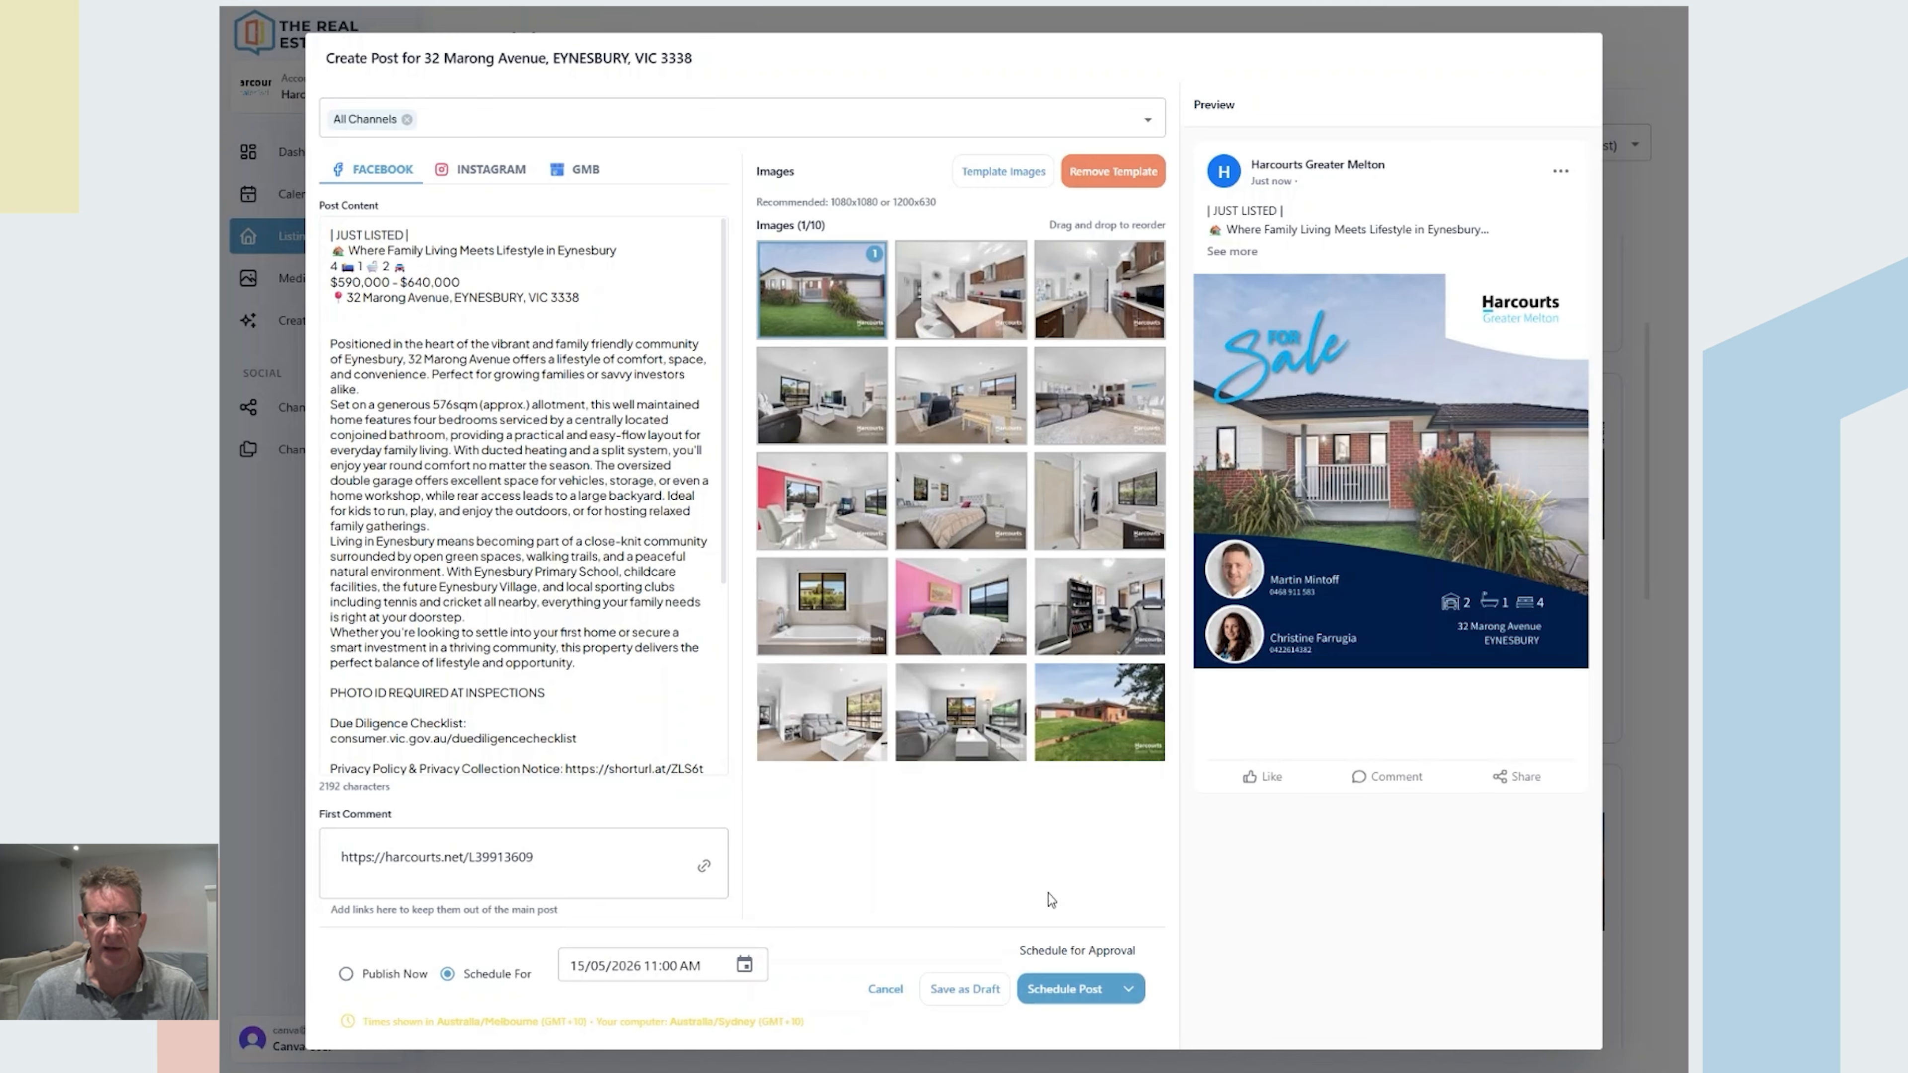
# Step: Schedule the post with text trimmed to platform limits and find it in the calendar on Friday 15 May
pyautogui.click(1065, 991)
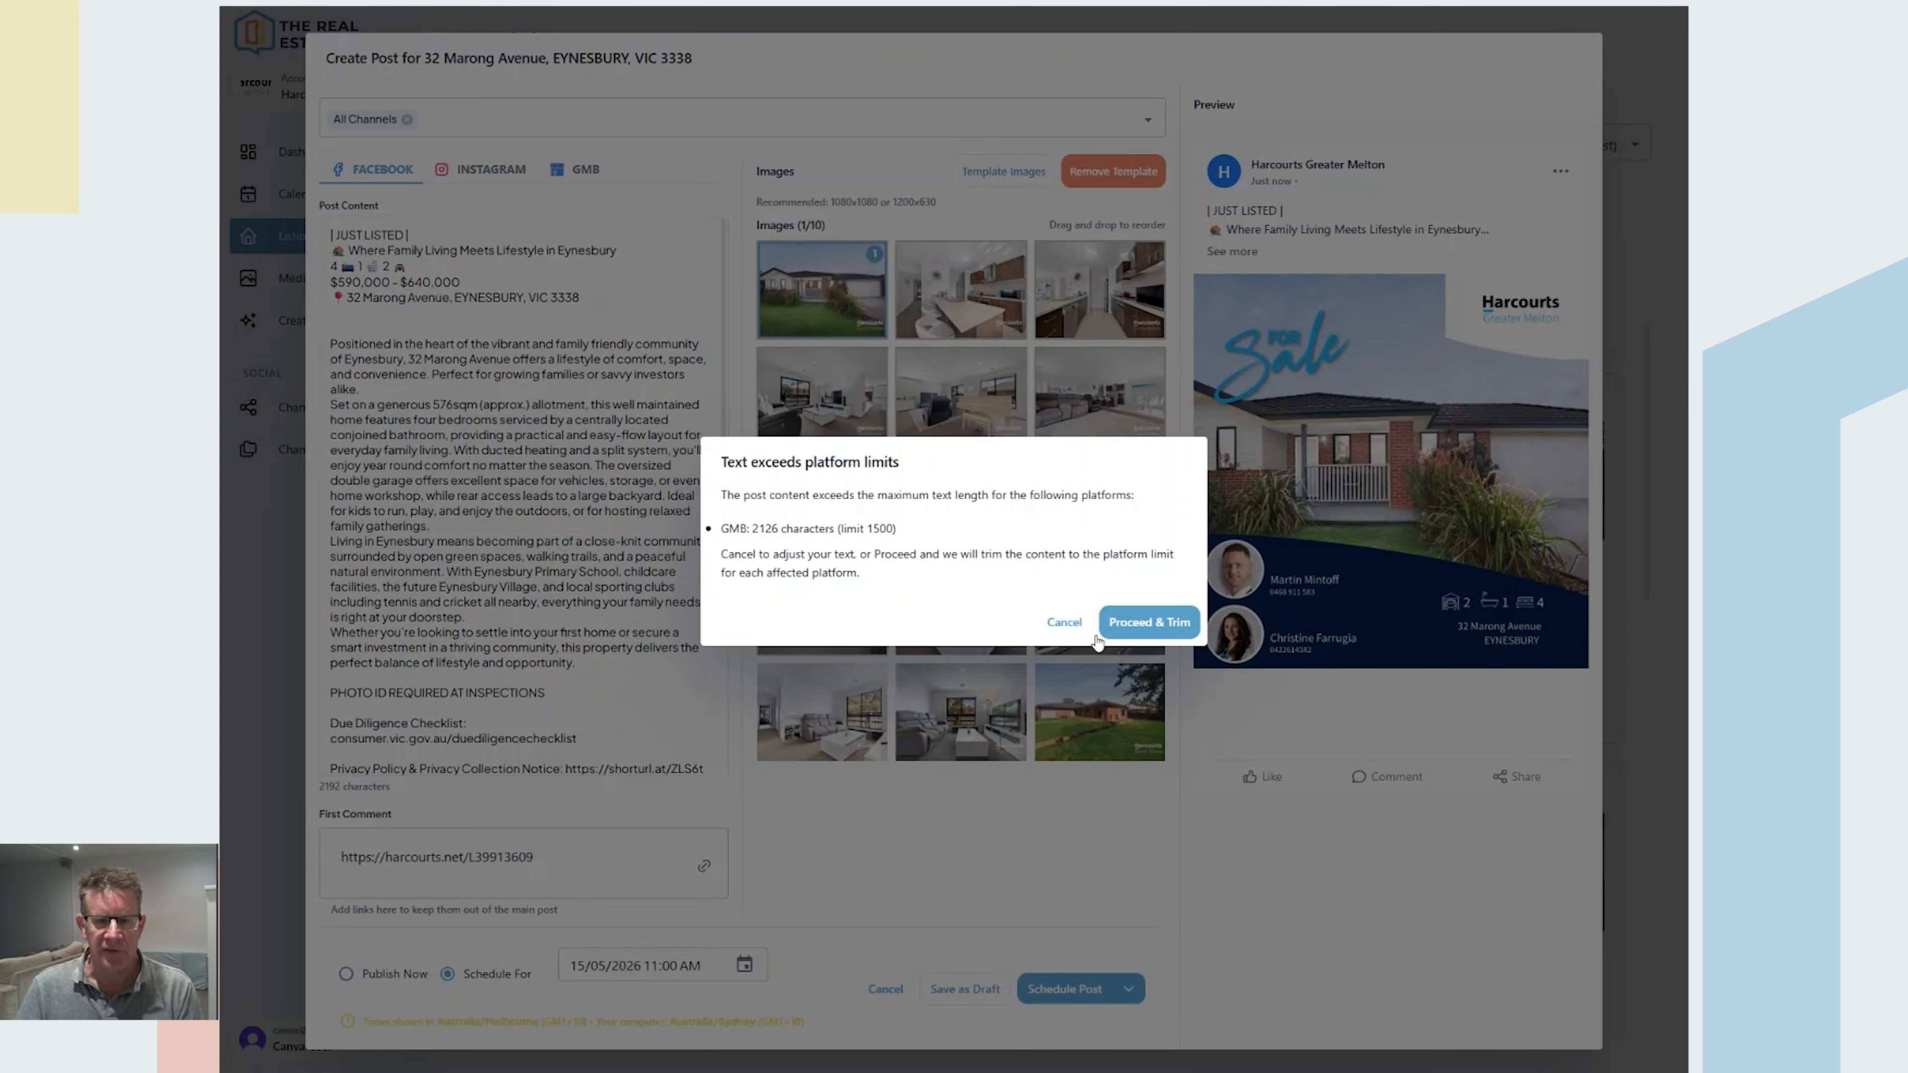
pyautogui.click(1138, 622)
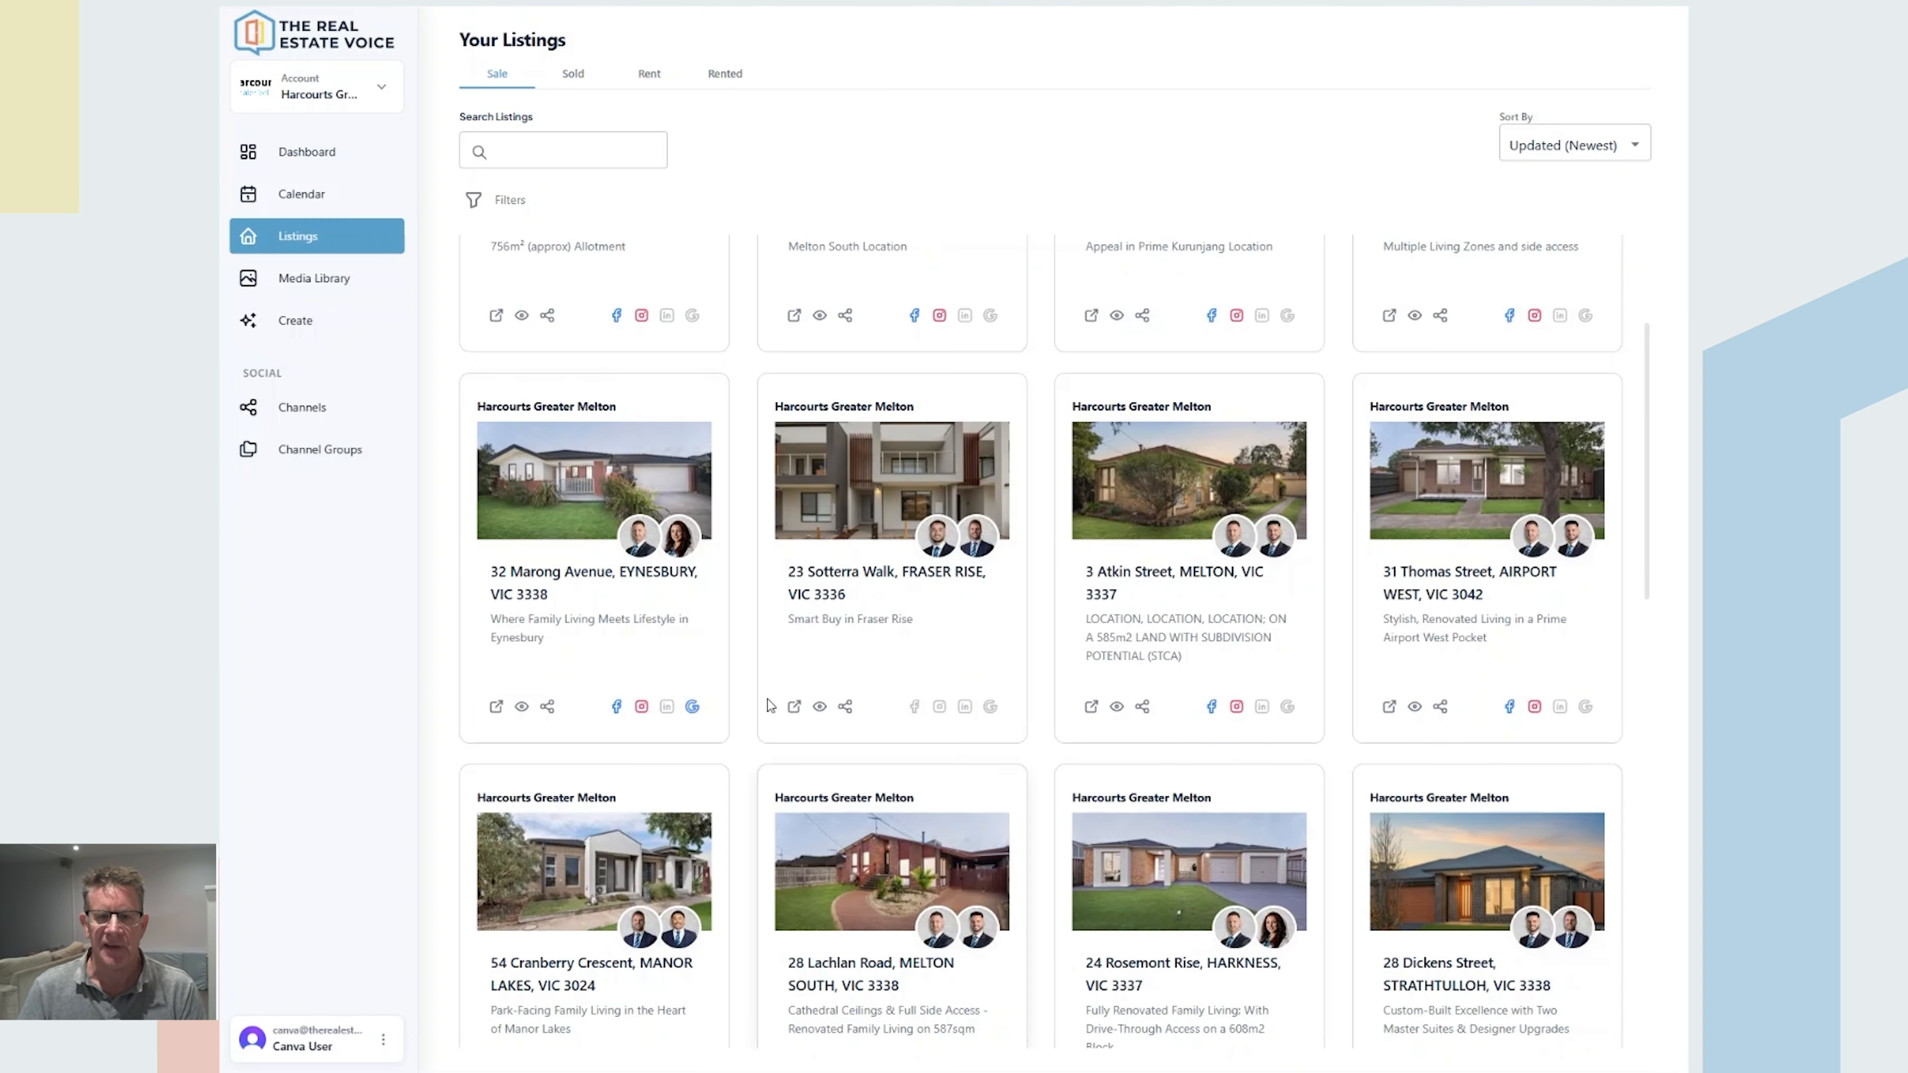
pyautogui.scroll(3, 886, 601)
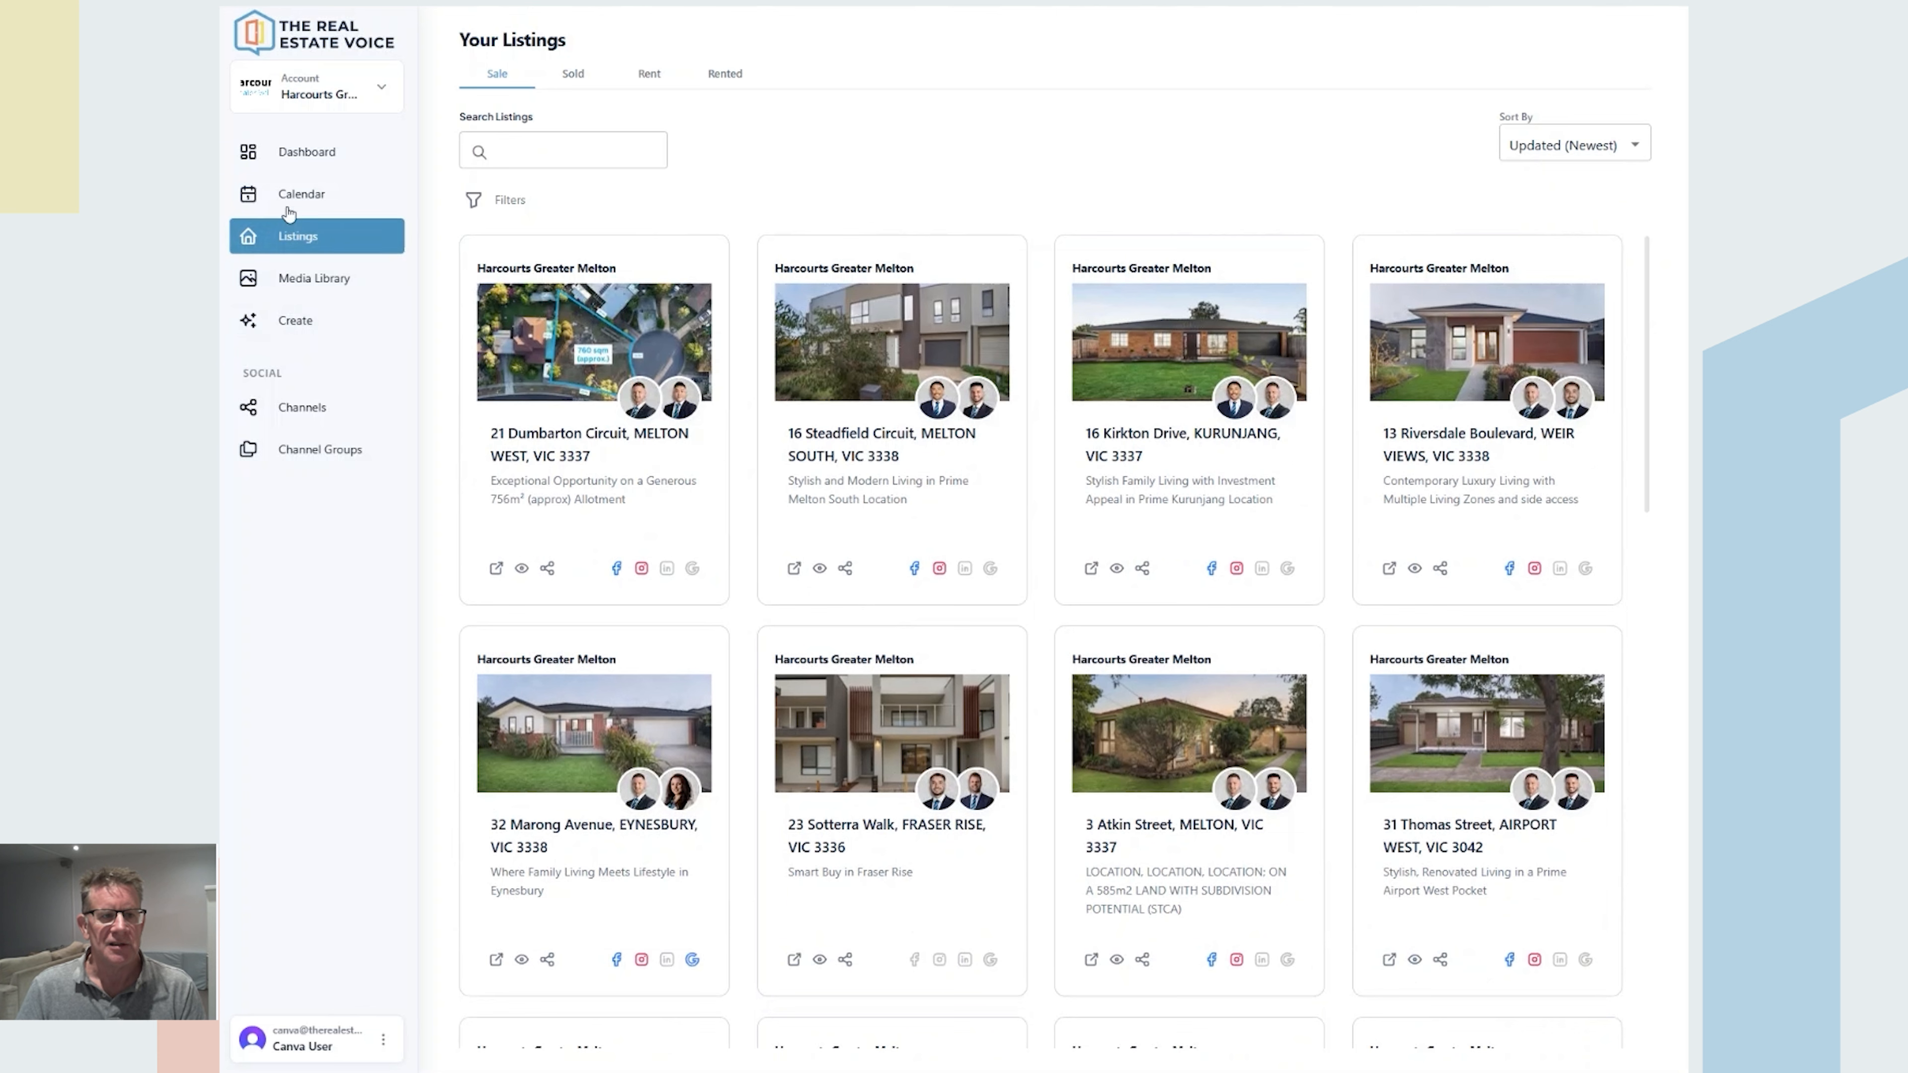
pyautogui.click(300, 194)
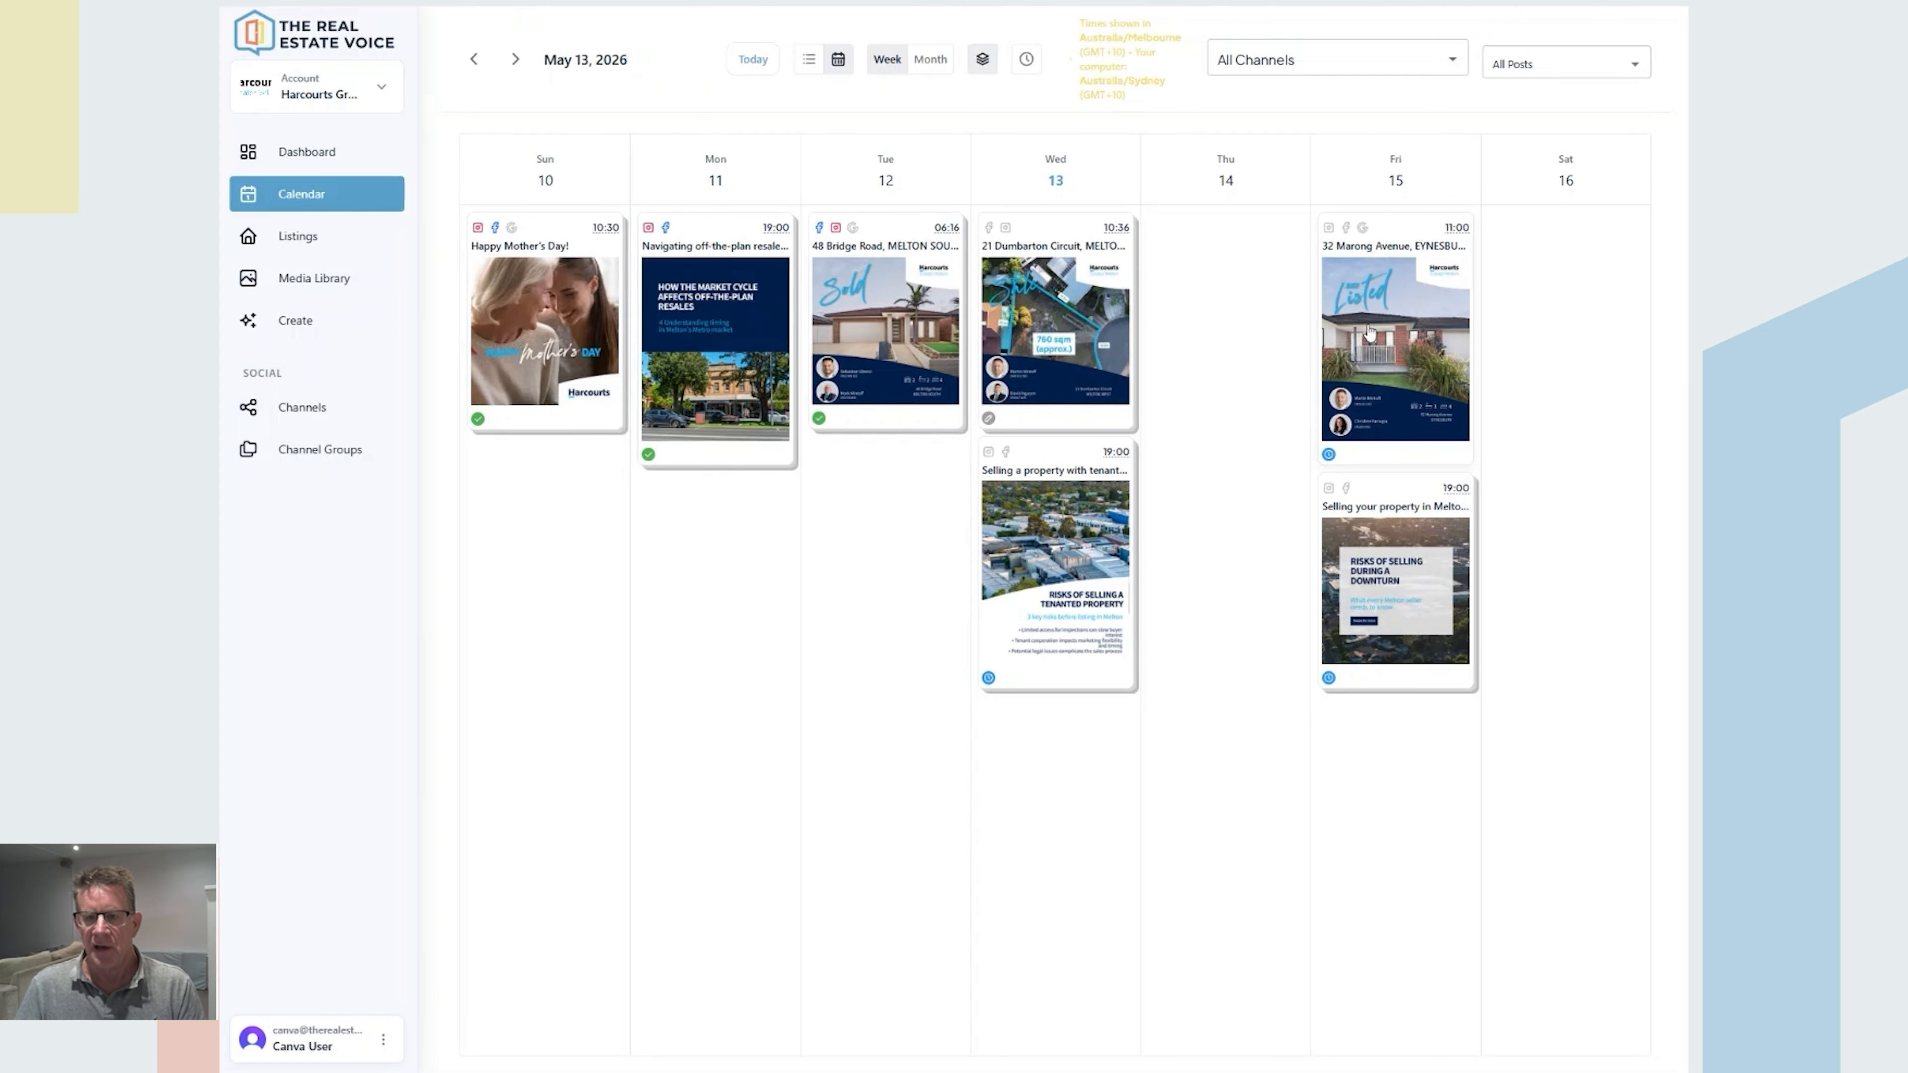
pyautogui.click(1370, 333)
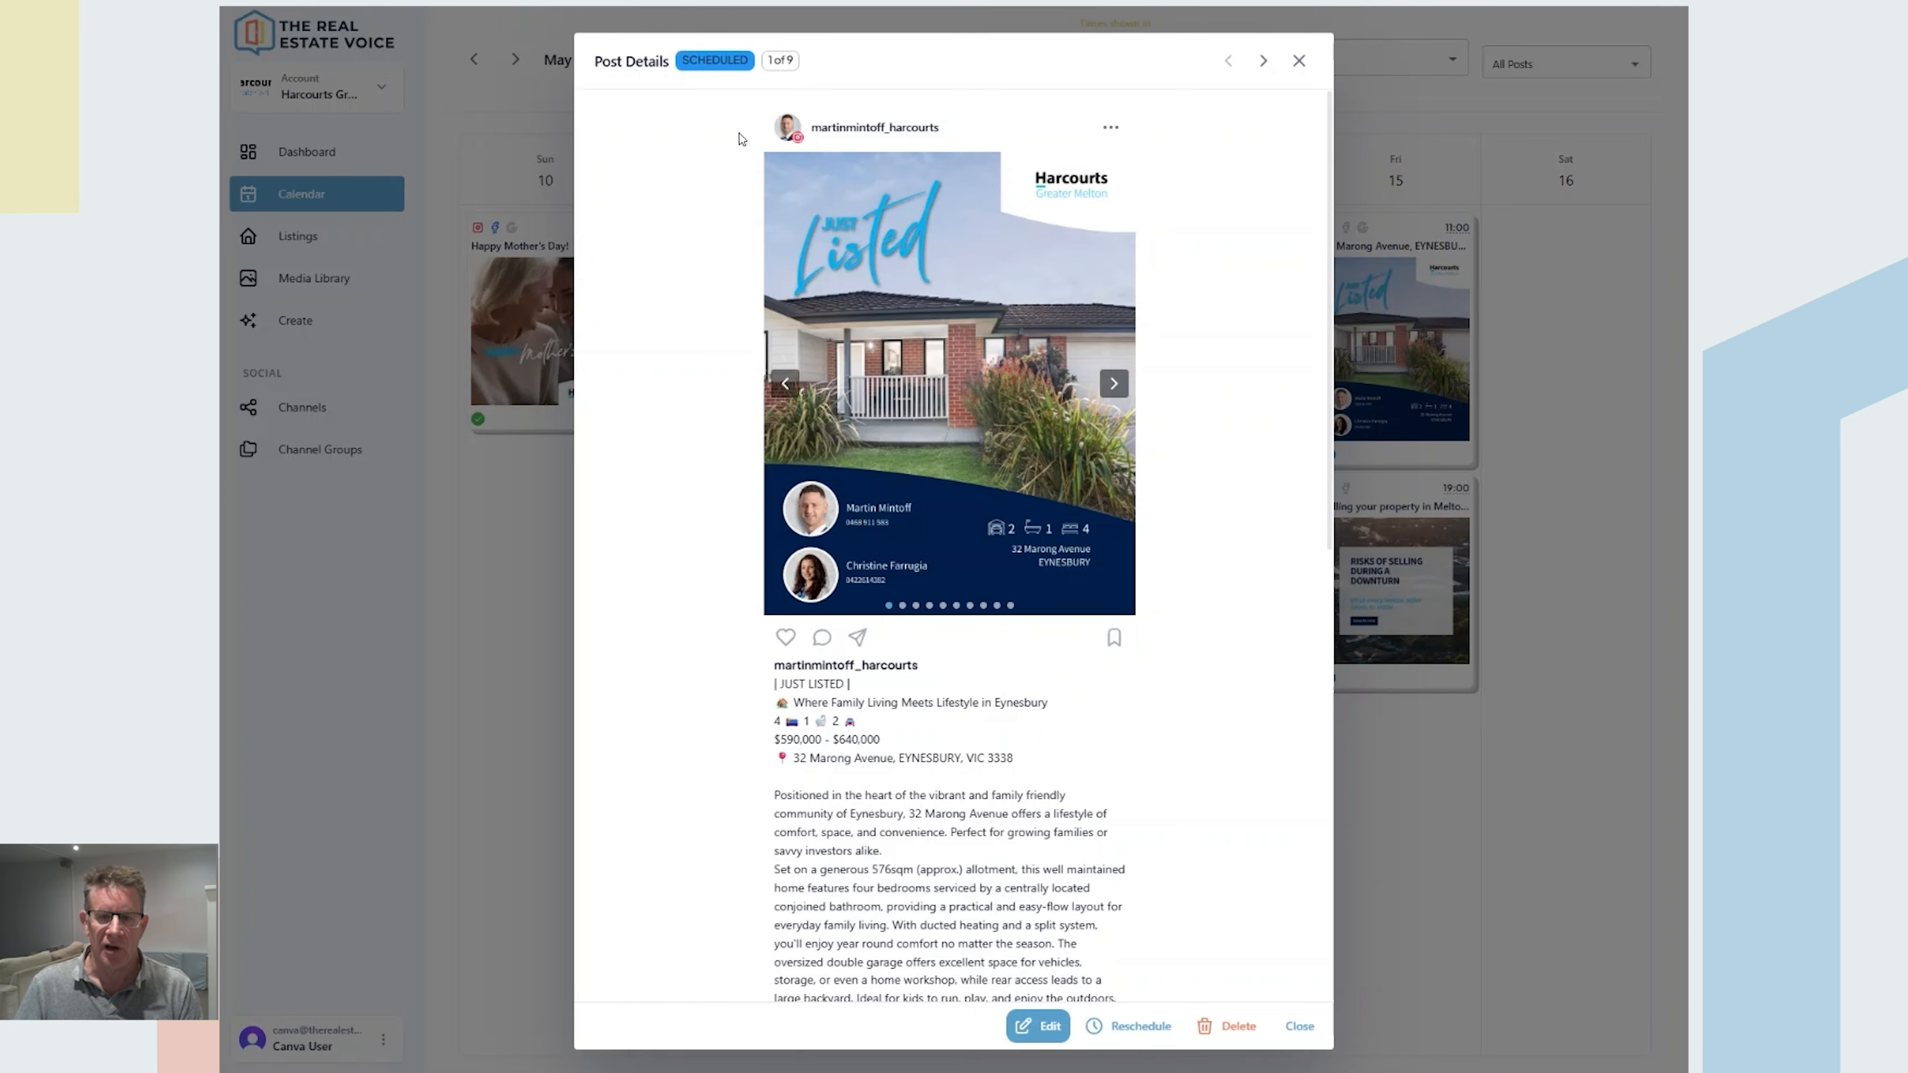
pyautogui.click(1262, 60)
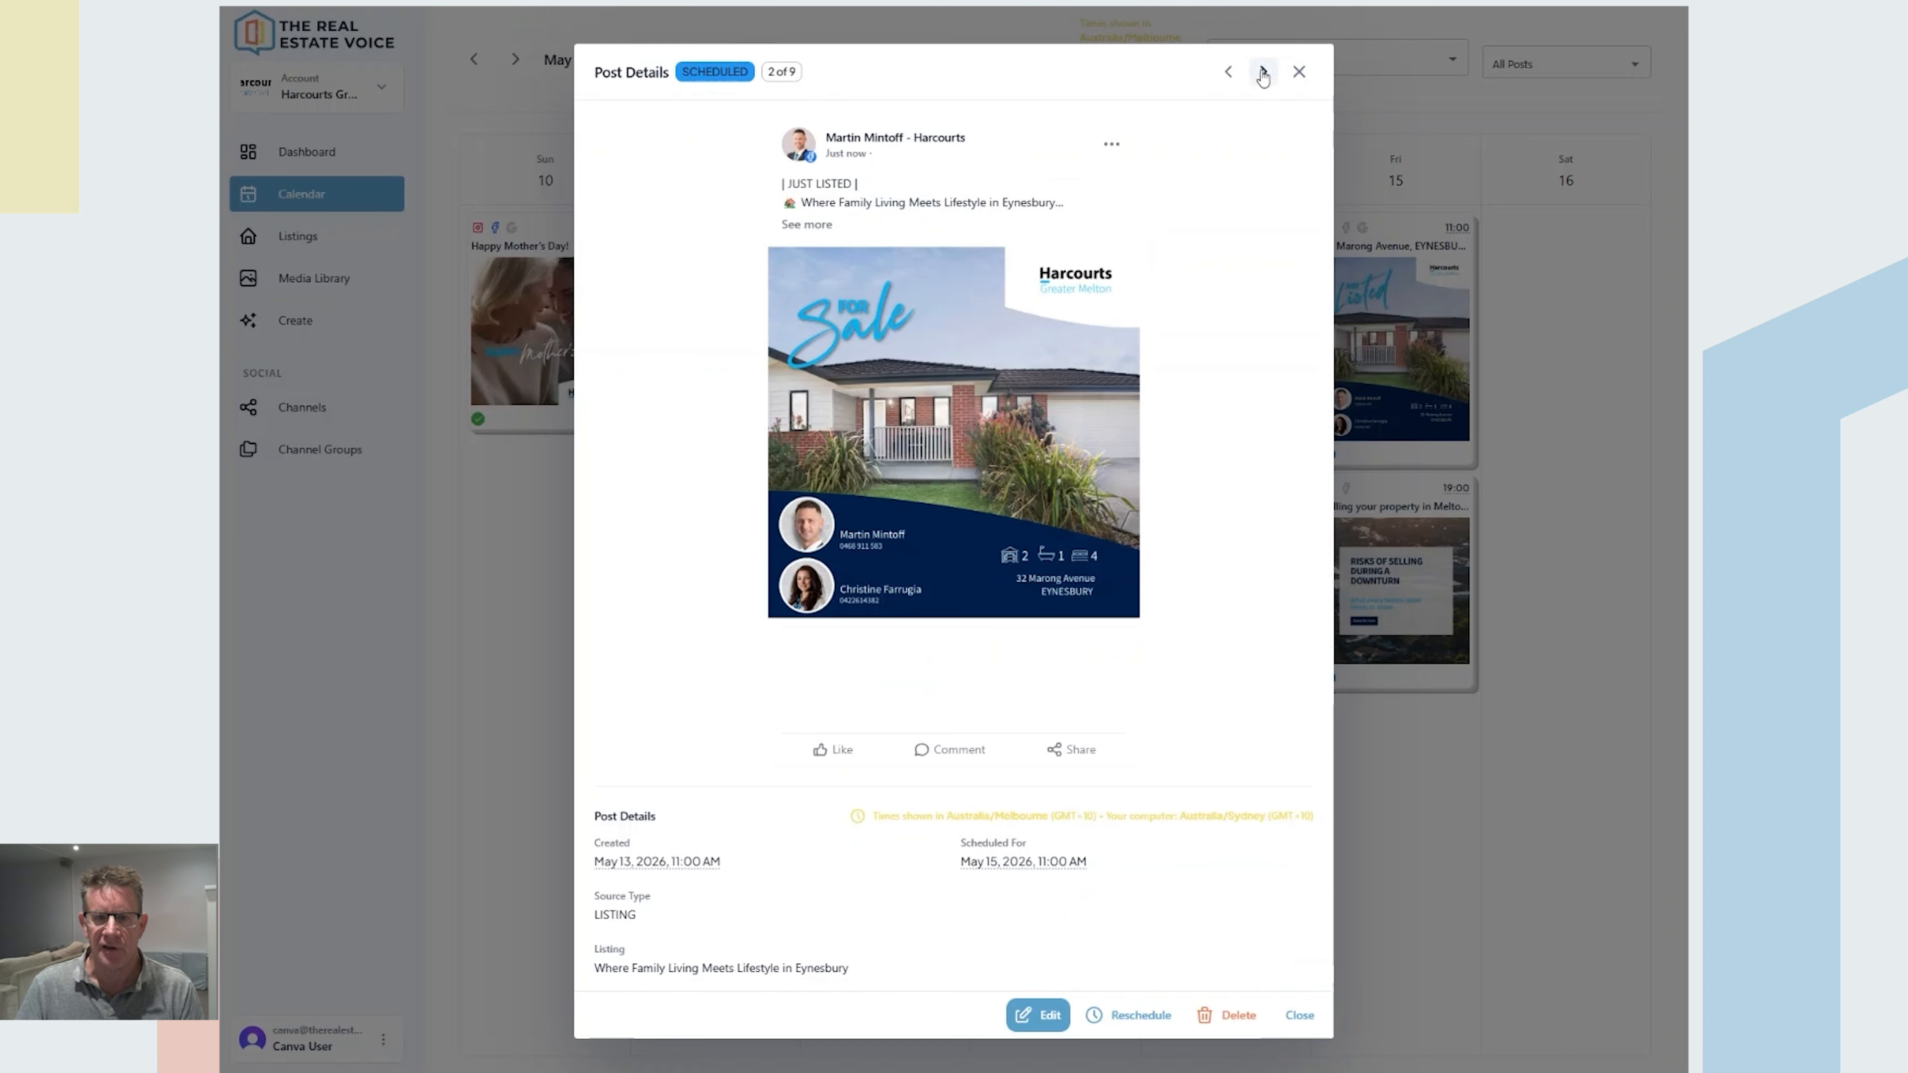
pyautogui.click(1262, 73)
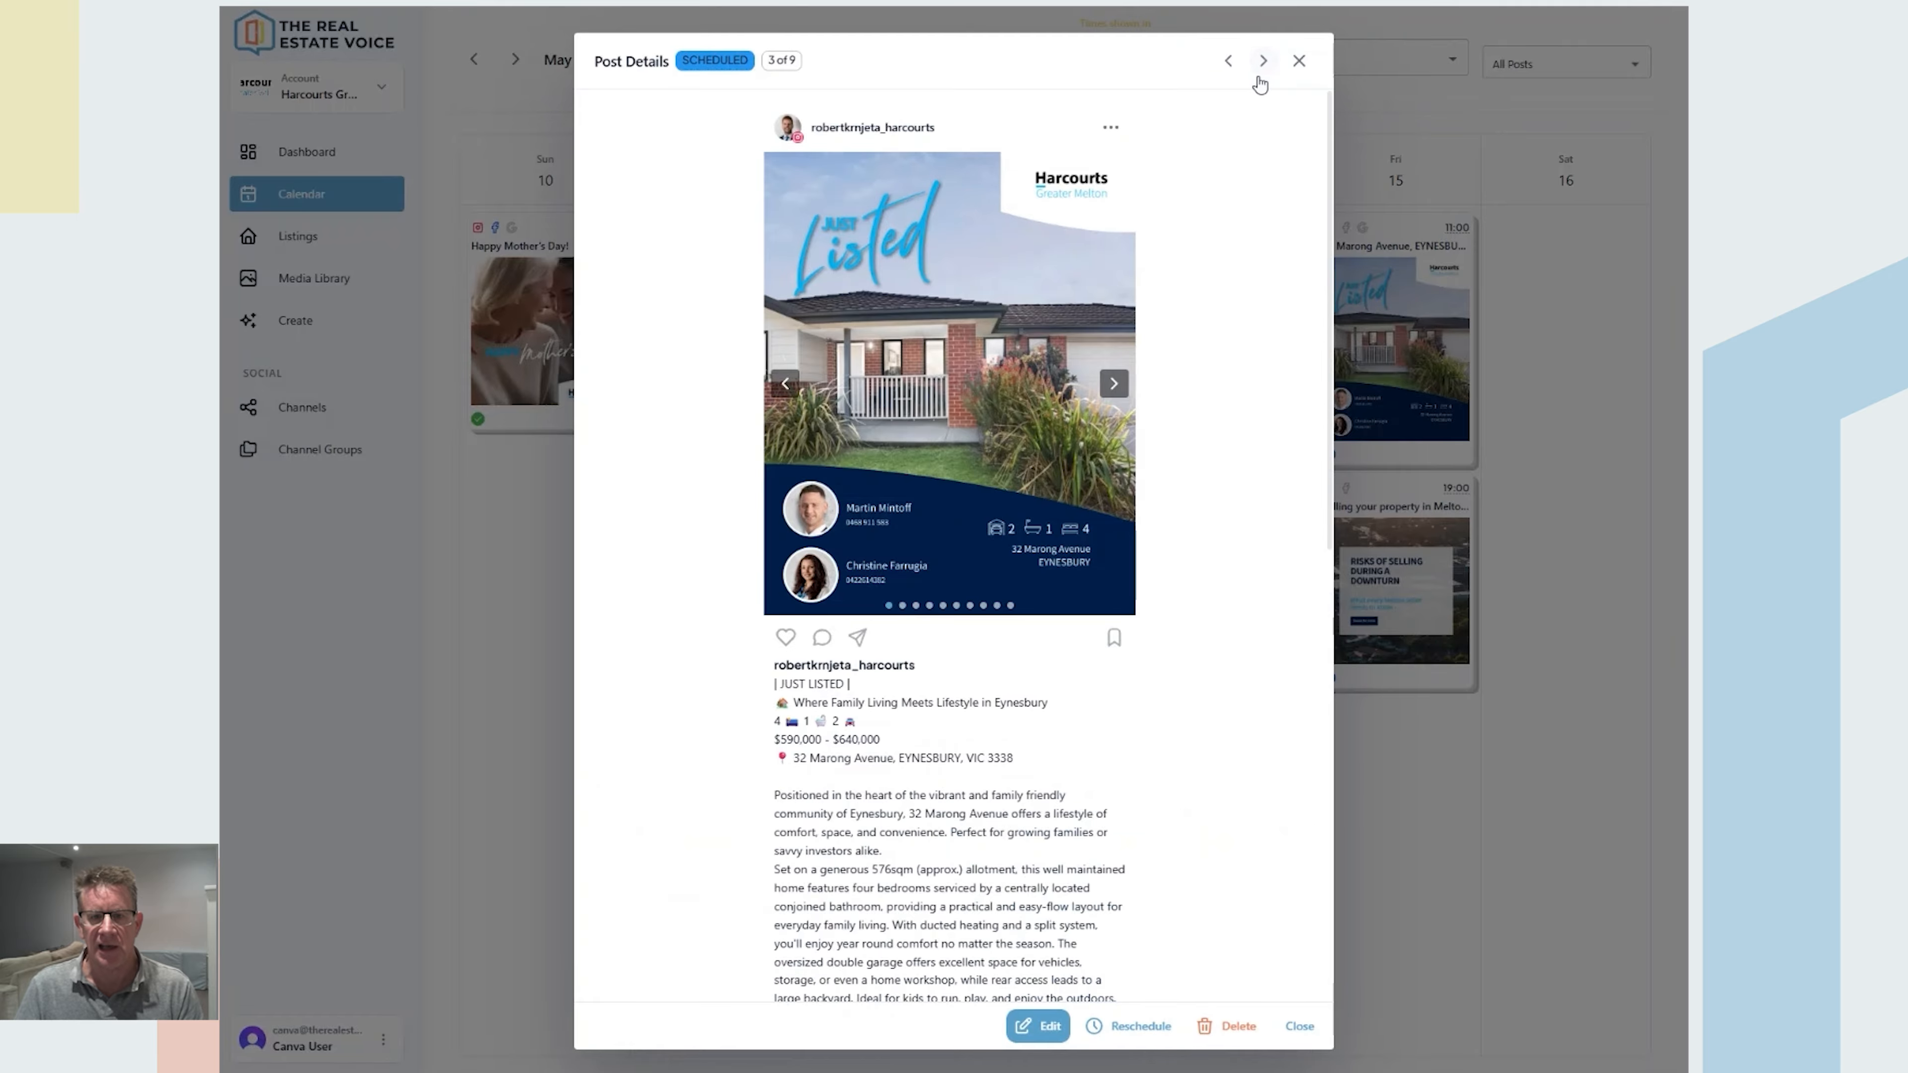
pyautogui.click(1262, 62)
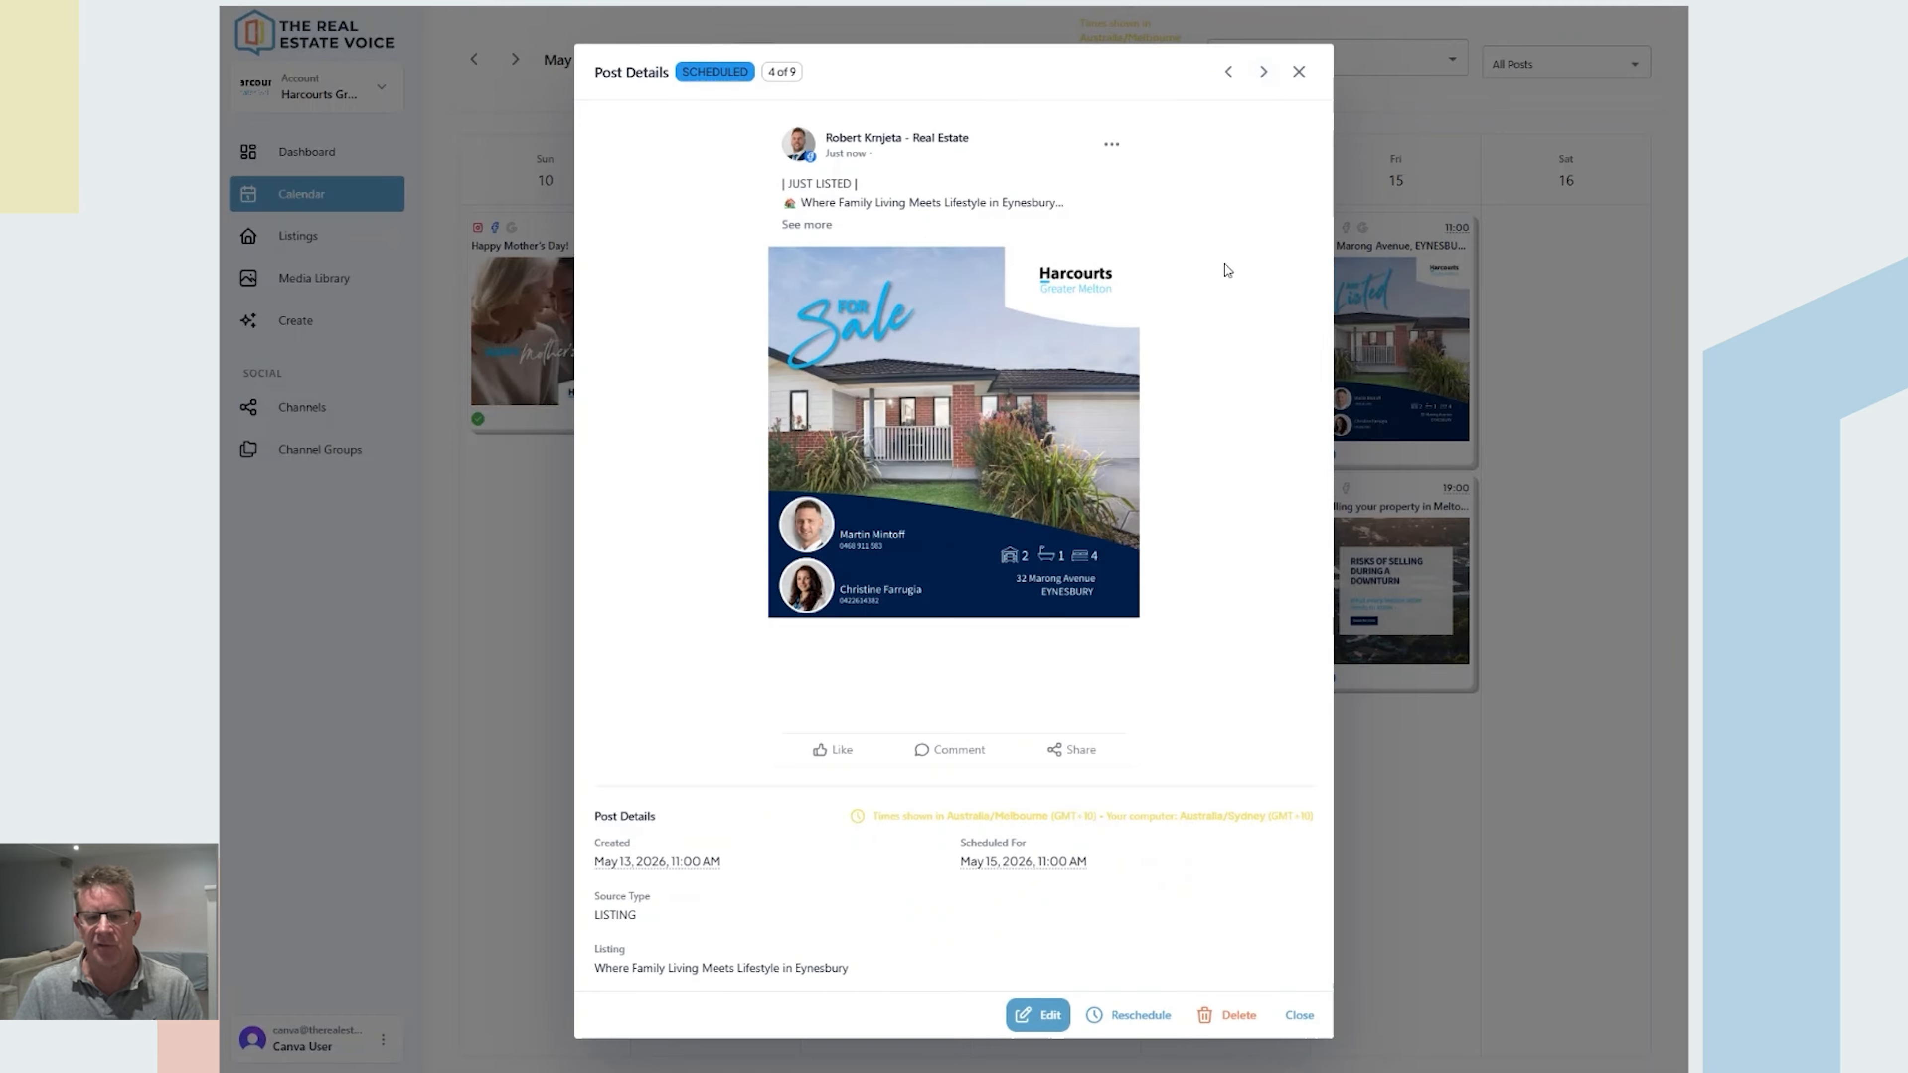
pyautogui.click(1299, 71)
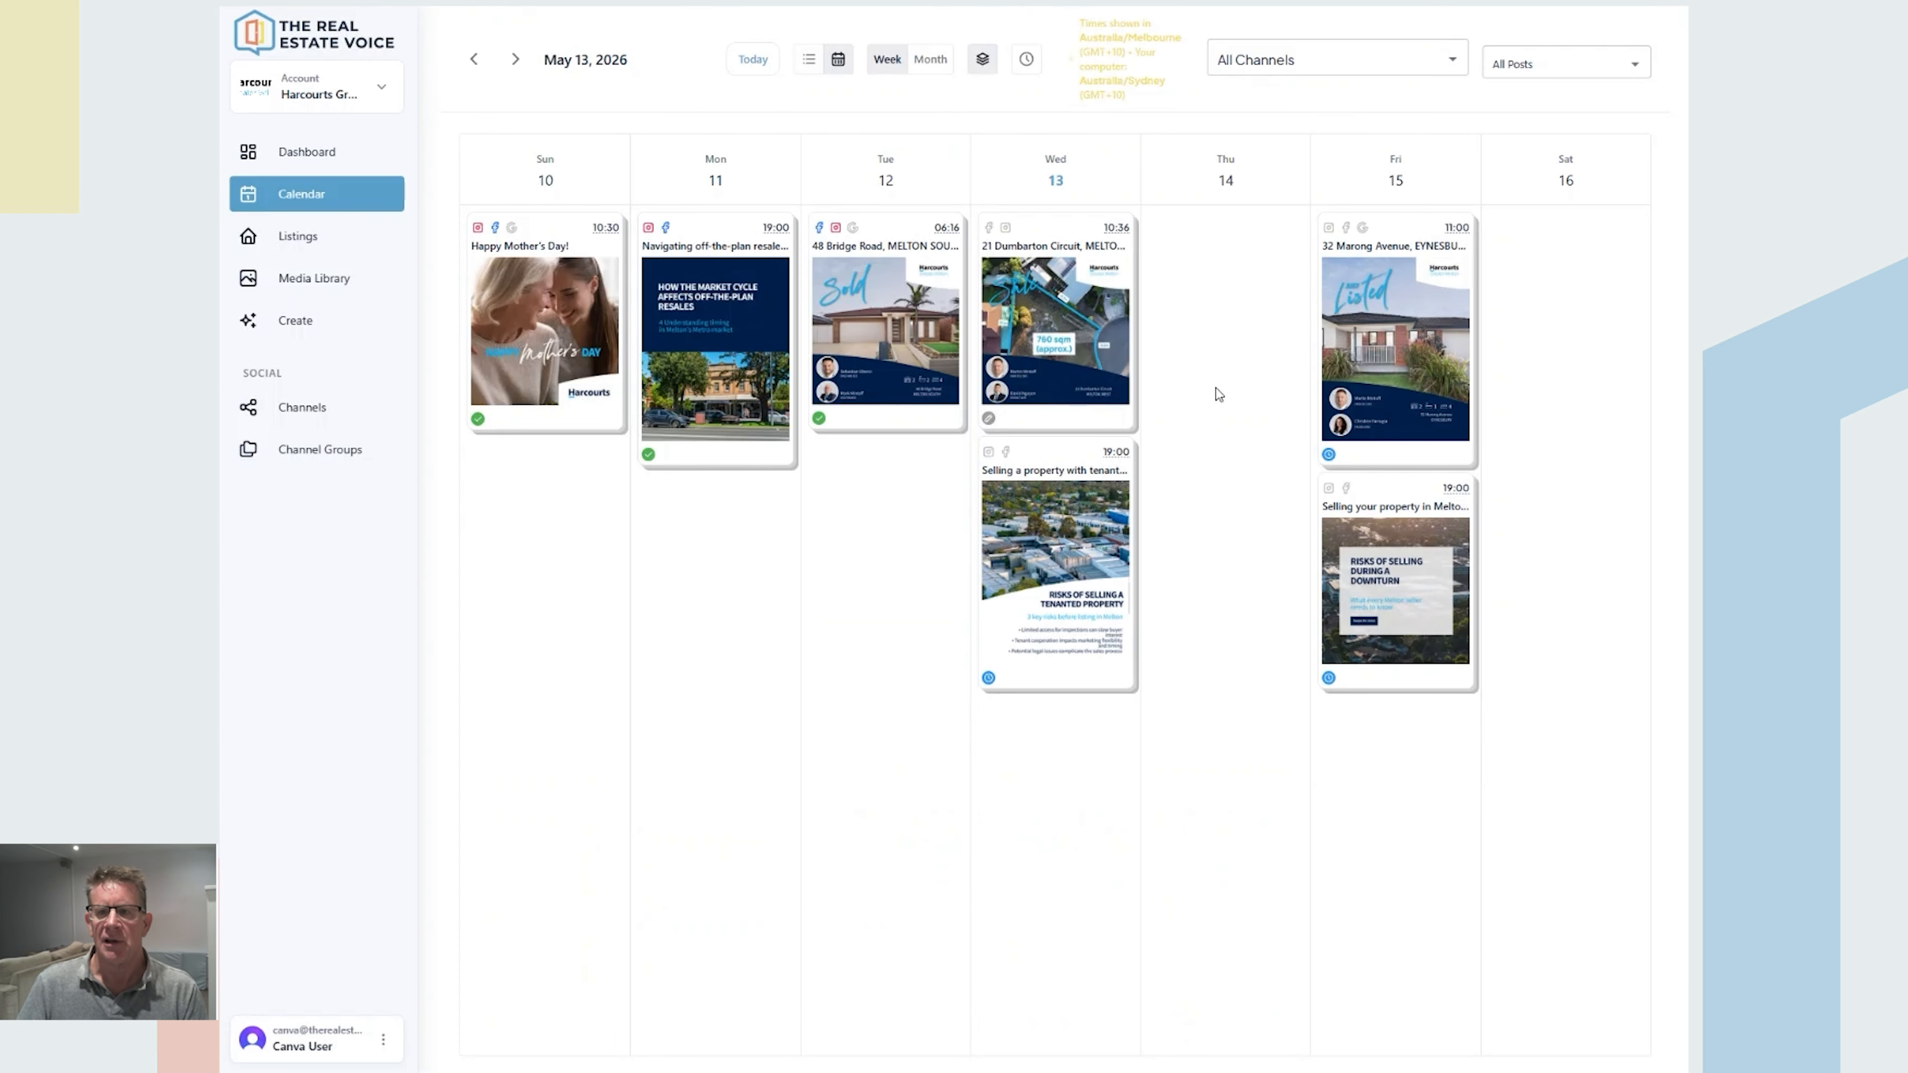